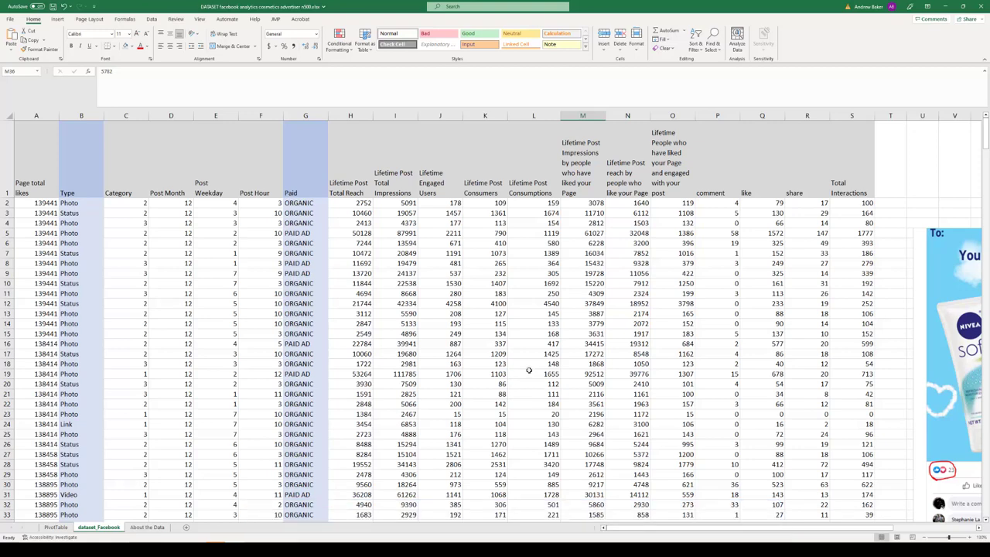
# - Review the first post's full record in row 2 and the sample NIVEA Facebook post picture beside the dataset
pyautogui.click(36, 204)
pyautogui.moveTo(36, 205); pyautogui.dragTo(852, 203)
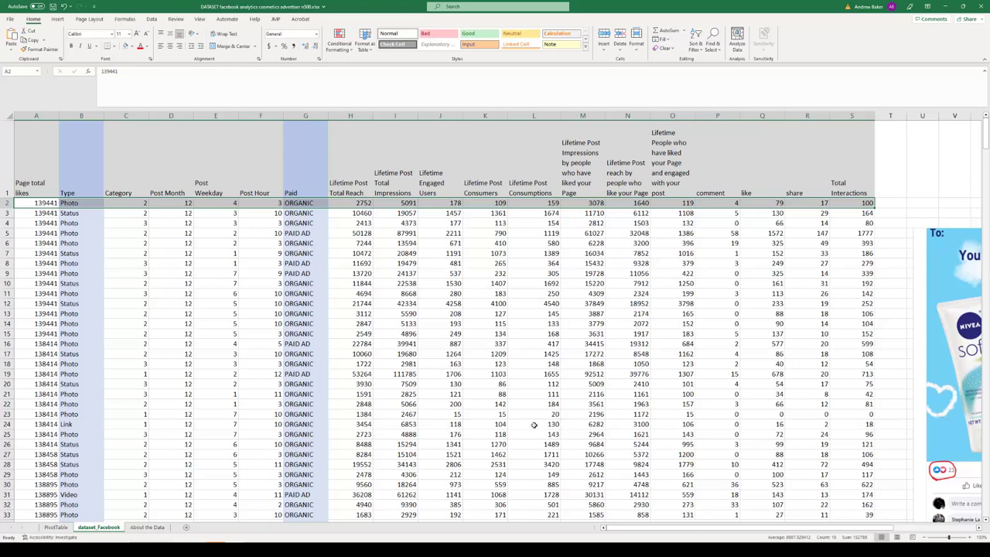
pyautogui.moveTo(645, 531); pyautogui.dragTo(685, 529)
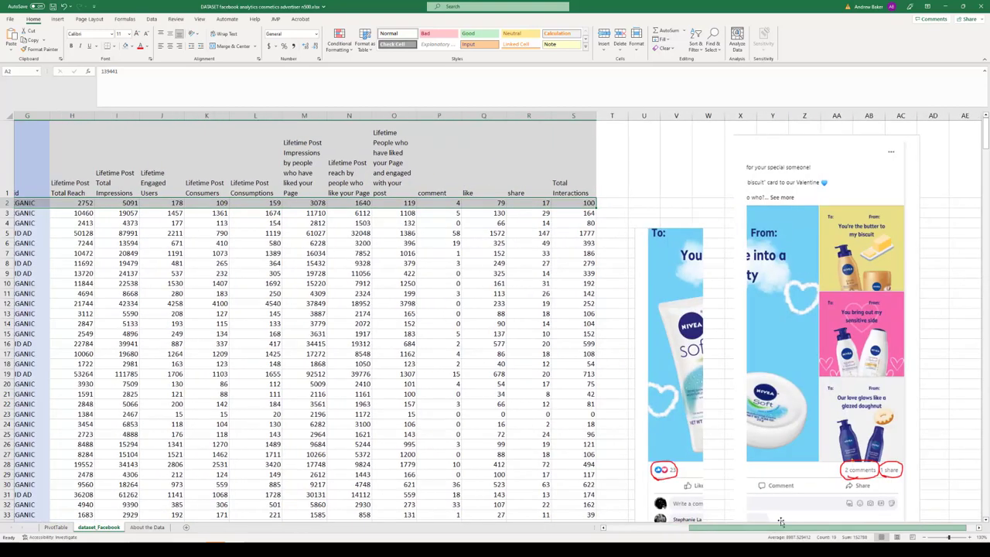
pyautogui.click(865, 312)
pyautogui.scroll(-2, 850, 324)
pyautogui.scroll(2, 847, 335)
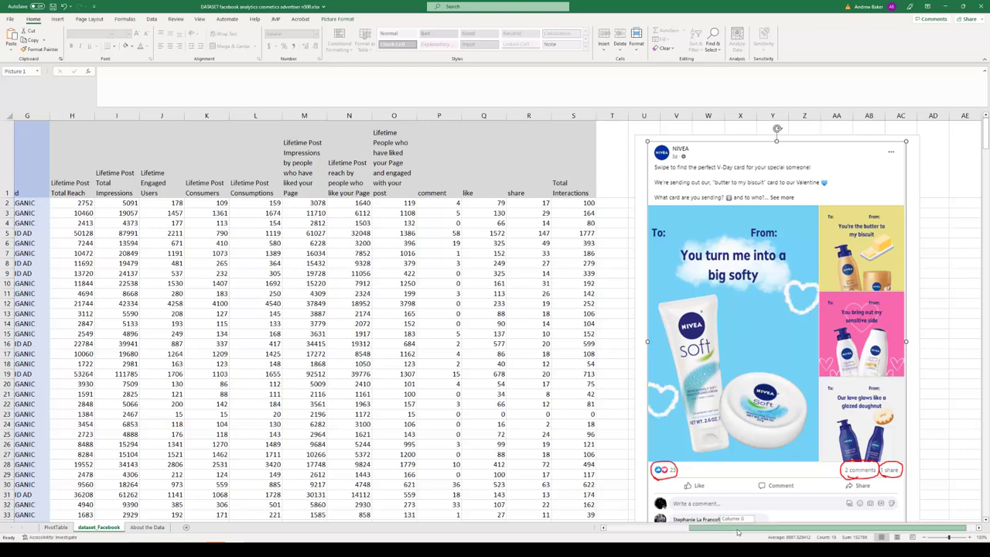
pyautogui.moveTo(738, 532); pyautogui.dragTo(645, 530)
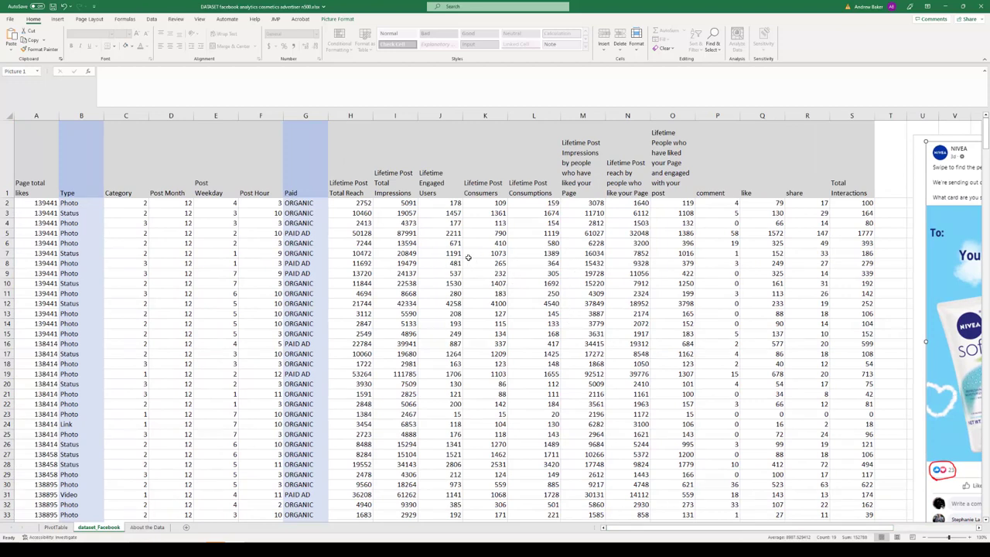
# - Review the first post's comment, like and share cells, the Photo, Status and Link entries under Type, and the Paid heading
pyautogui.click(721, 202)
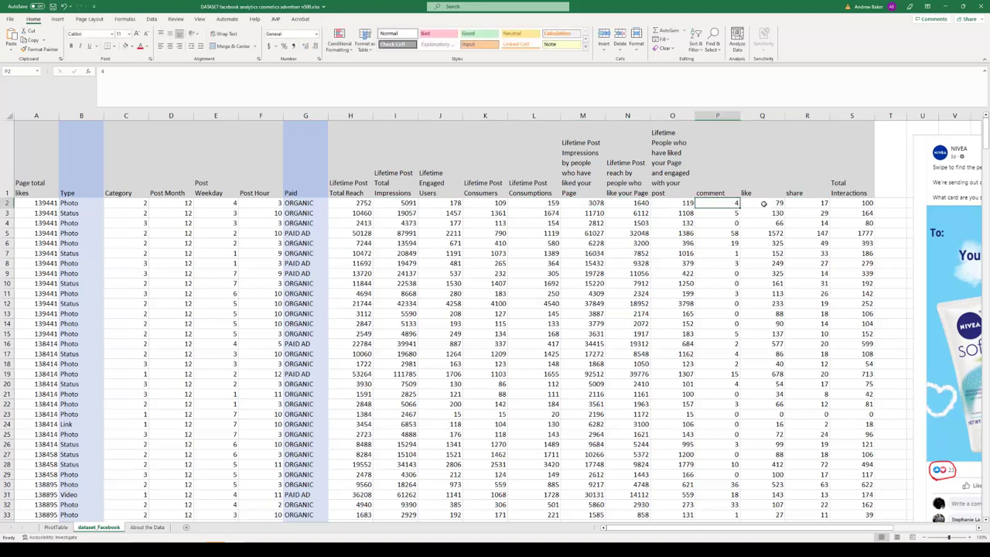
pyautogui.click(761, 204)
pyautogui.click(808, 203)
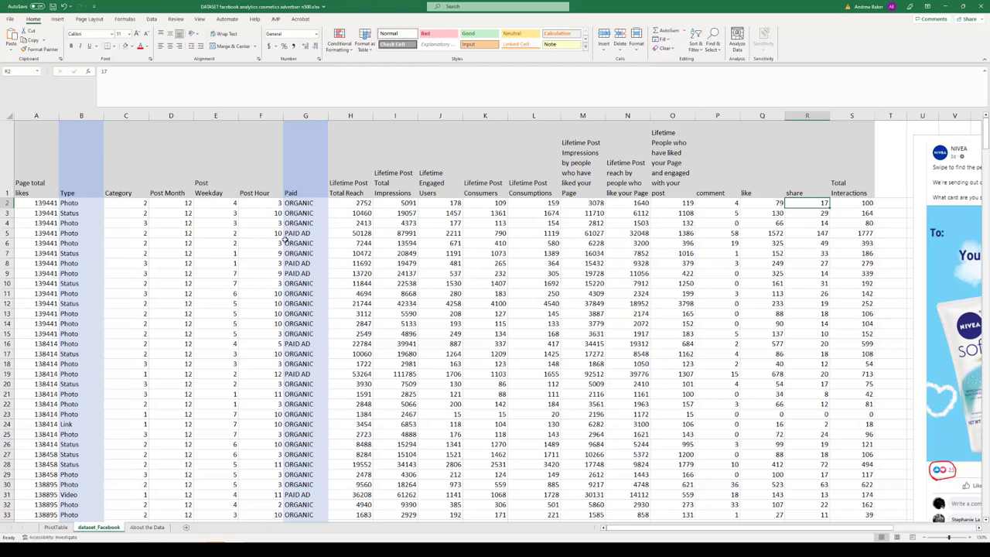
pyautogui.click(72, 192)
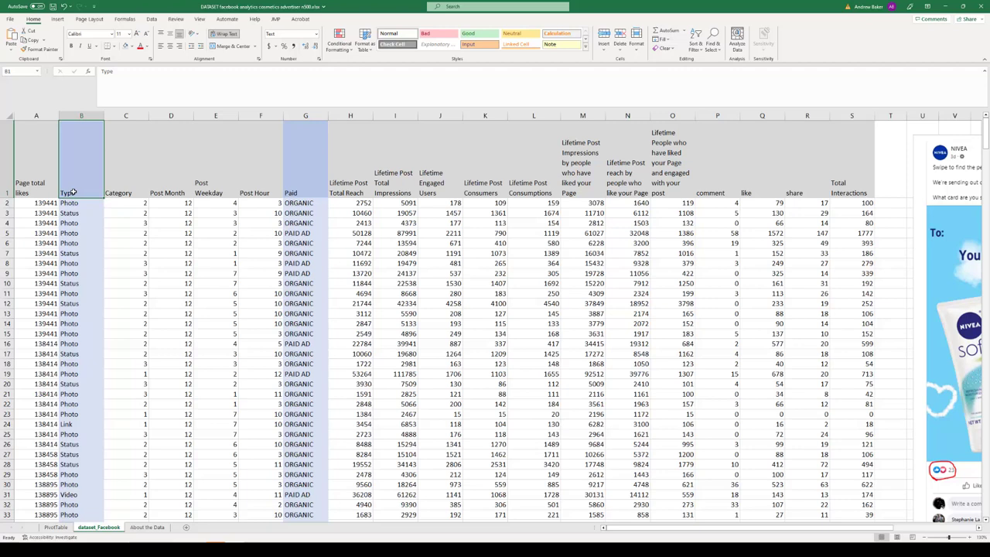
pyautogui.click(79, 205)
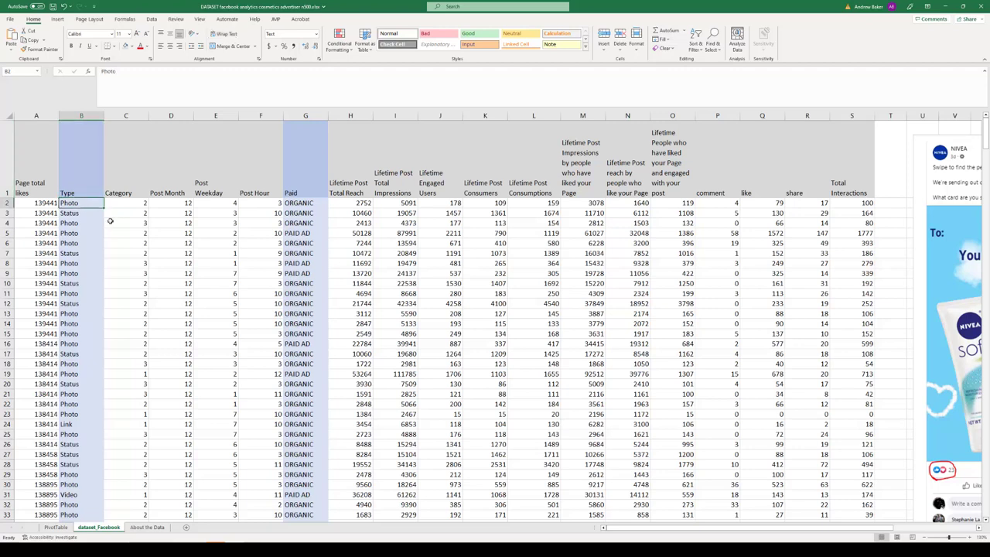
pyautogui.click(76, 214)
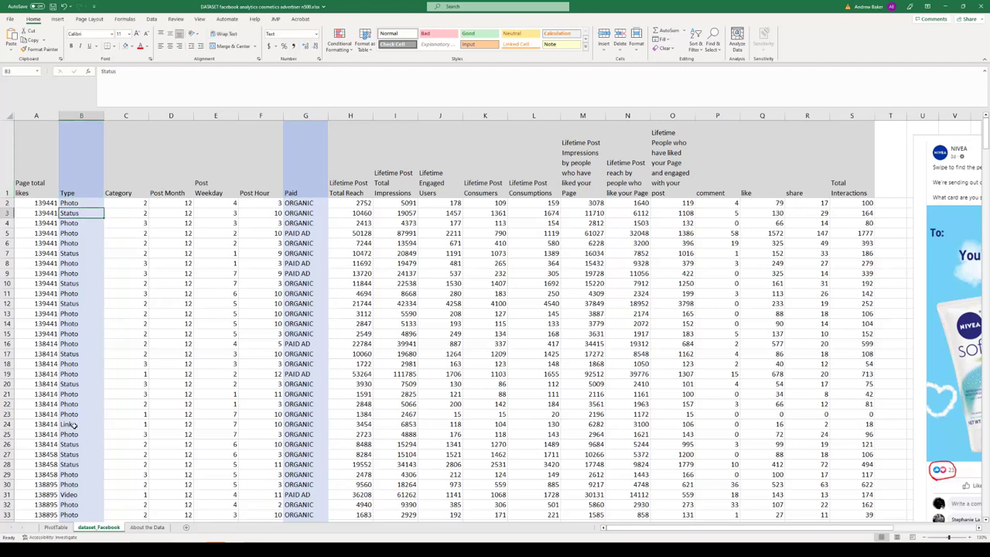
pyautogui.click(74, 424)
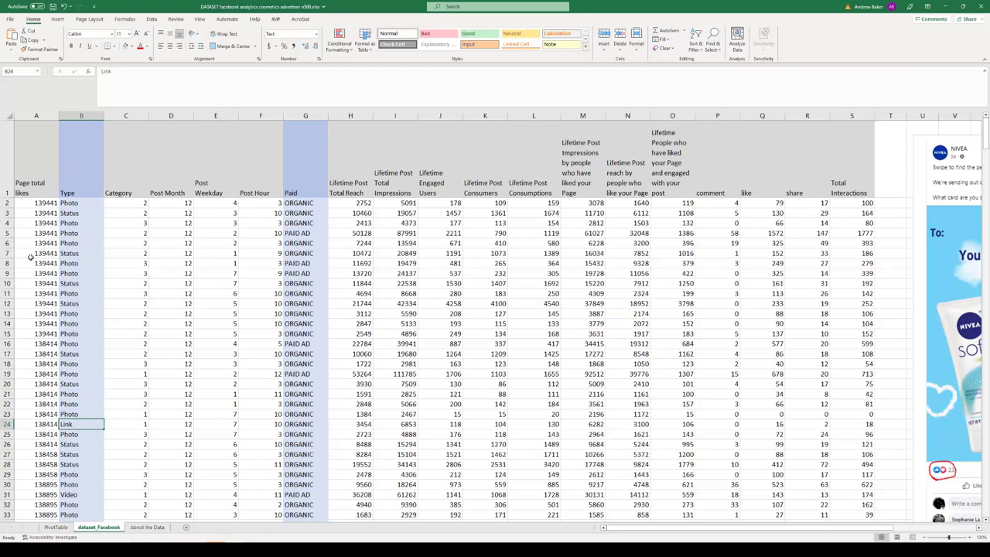
pyautogui.click(300, 196)
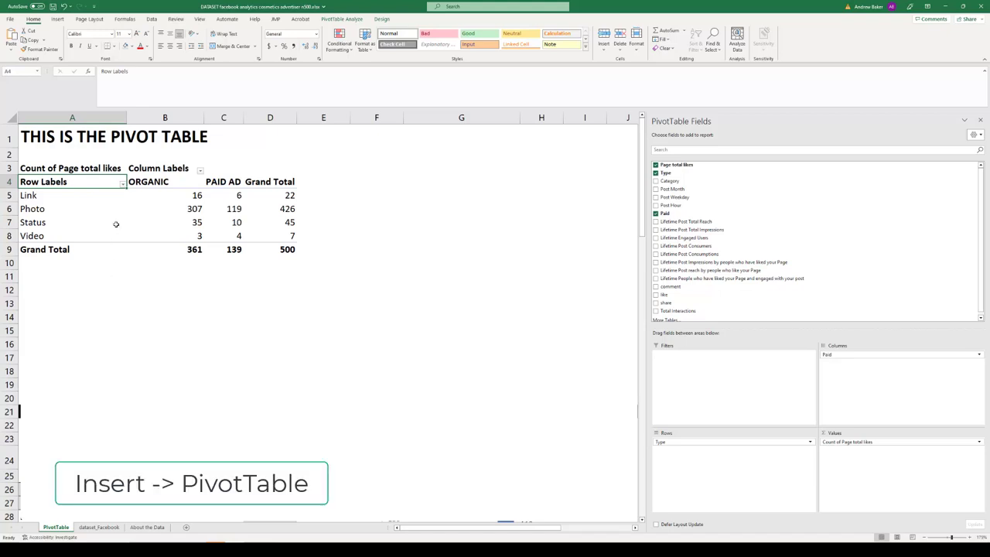
# - Examine the pivot table's ORGANIC and PAID AD headings, its post type rows, the overall grand total and the organic Photo count
pyautogui.moveTo(158, 181); pyautogui.dragTo(225, 182)
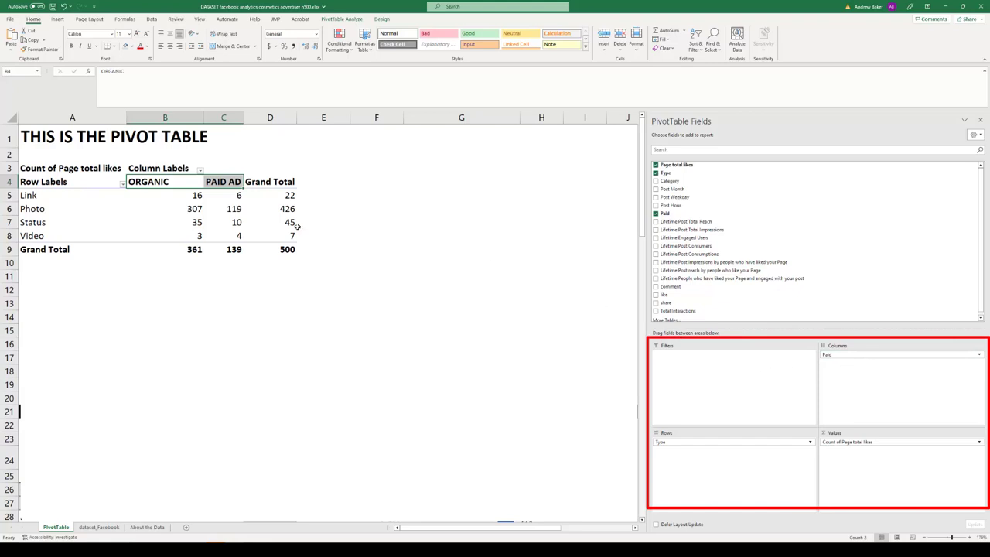
pyautogui.click(32, 196)
pyautogui.moveTo(31, 202); pyautogui.dragTo(31, 237)
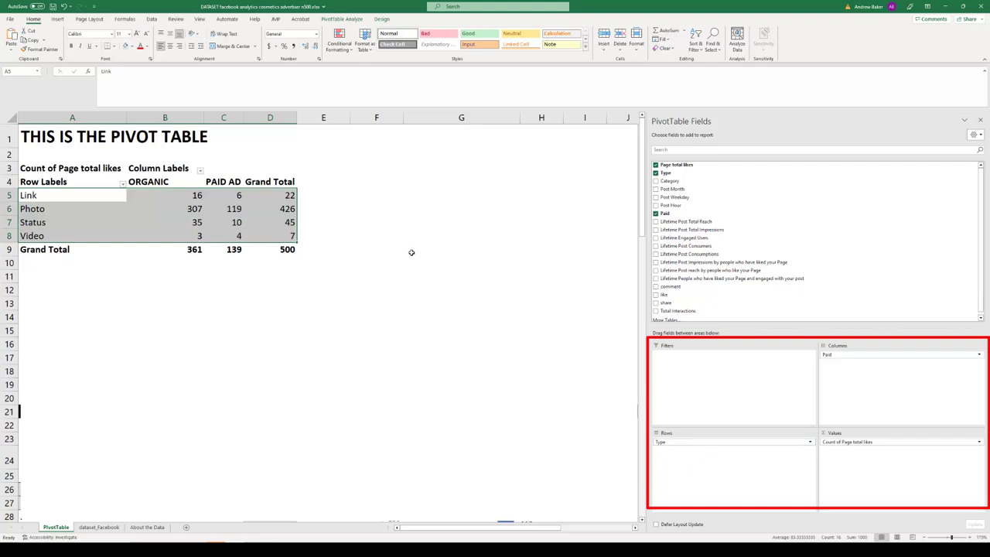
pyautogui.click(283, 249)
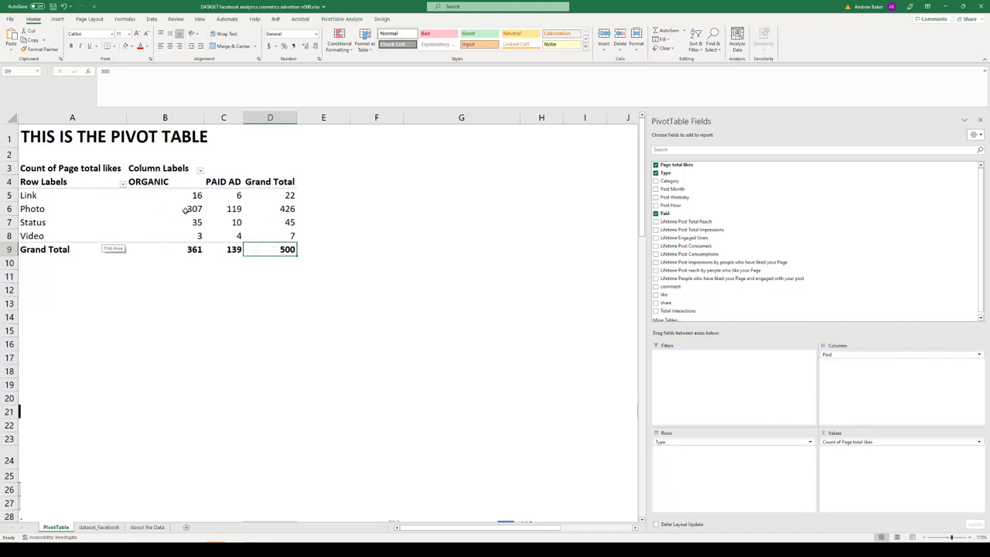
pyautogui.moveTo(187, 209)
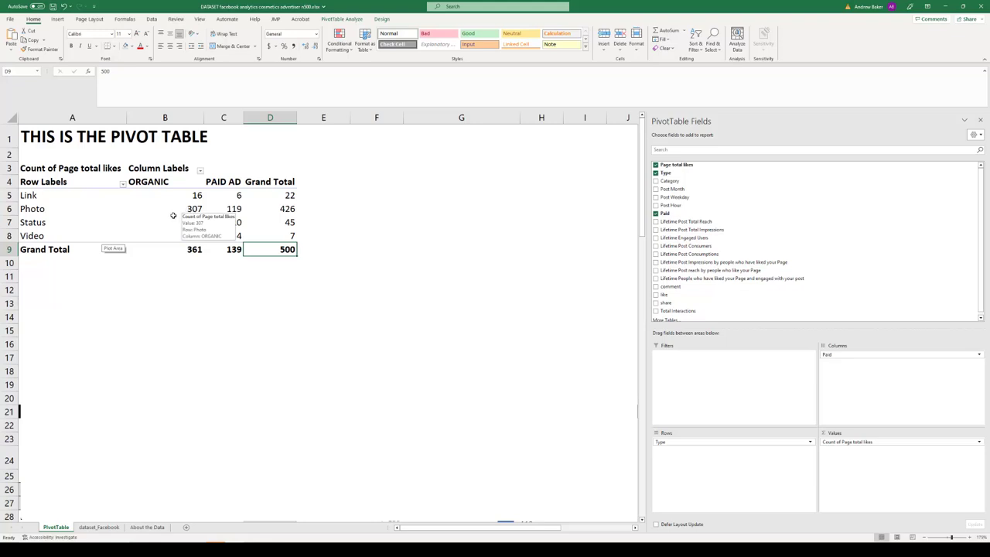
pyautogui.click(180, 212)
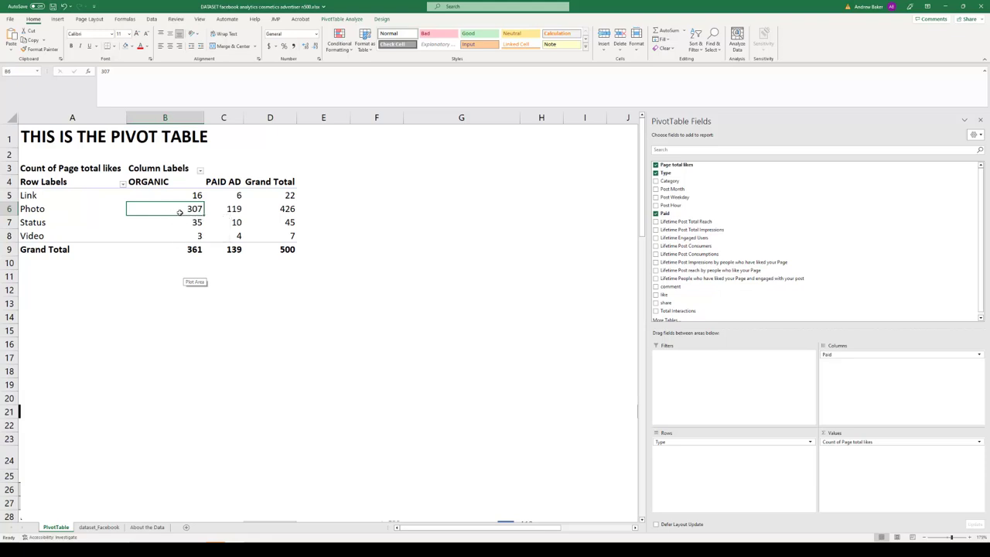
pyautogui.moveTo(286, 249)
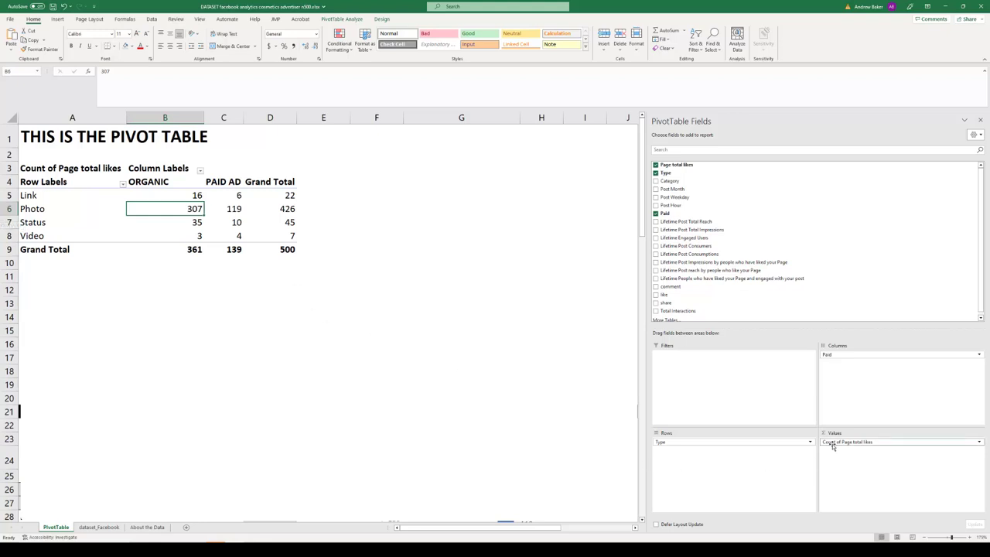
# - Set the pivot table's Count of Page total likes field to show values as % of Grand Total
pyautogui.click(980, 443)
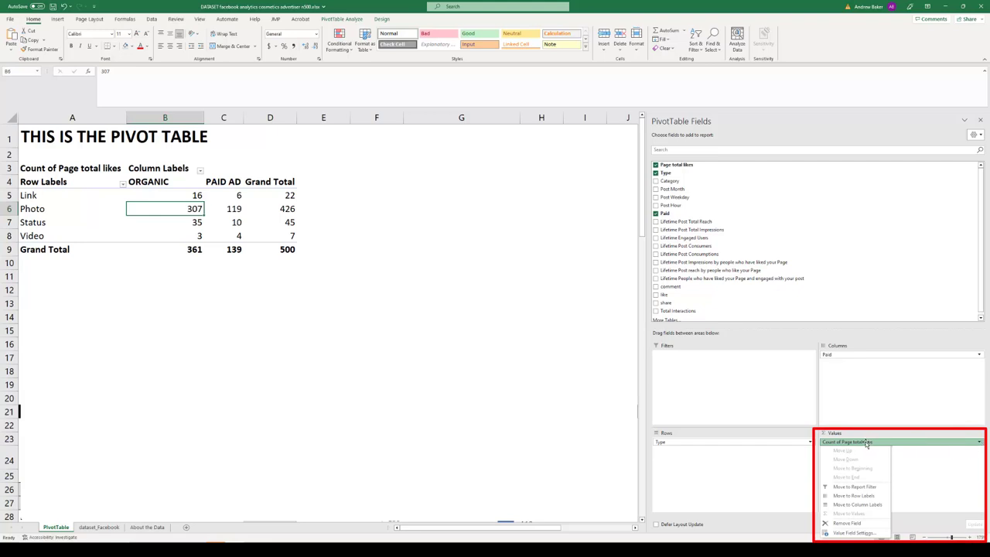
pyautogui.click(853, 533)
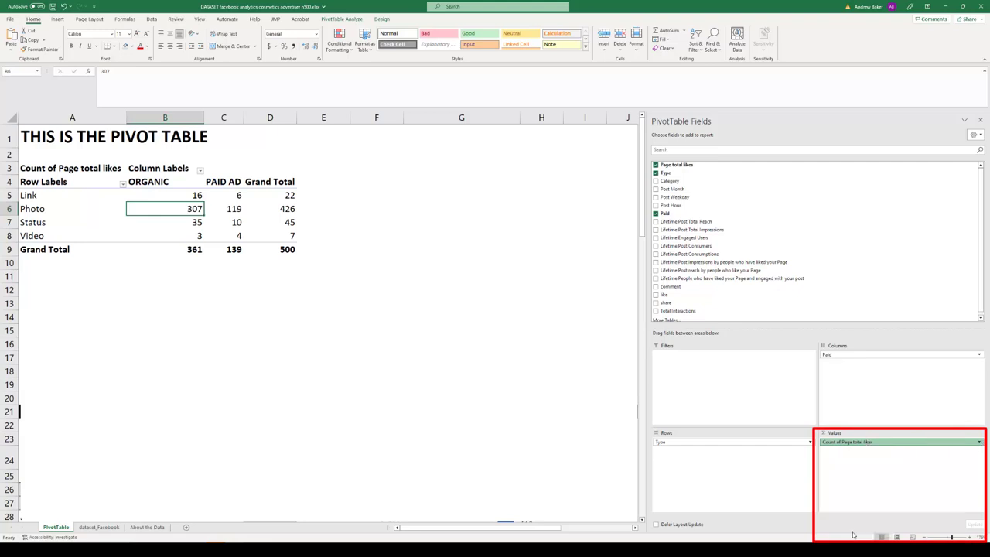
pyautogui.moveTo(141, 66); pyautogui.dragTo(496, 170)
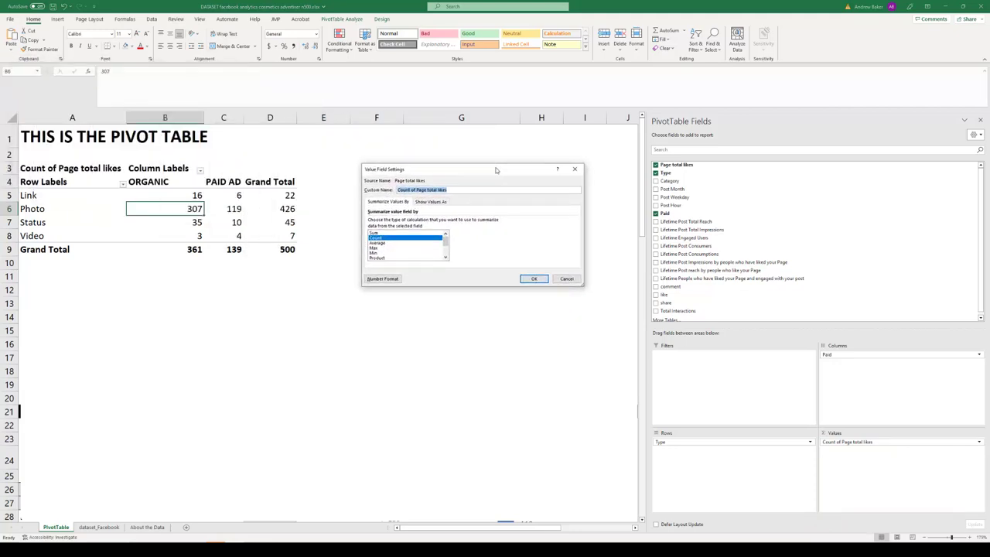
pyautogui.click(432, 203)
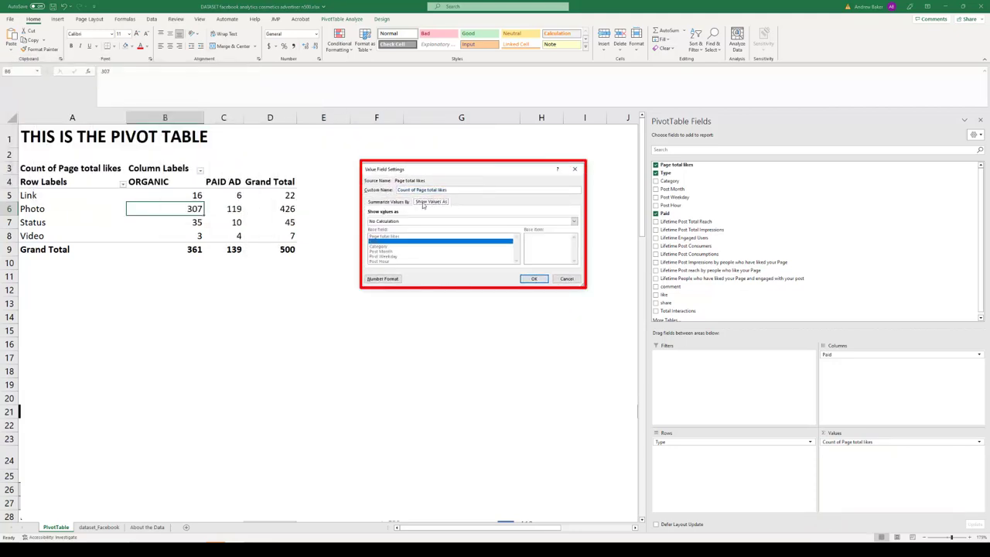
pyautogui.click(402, 221)
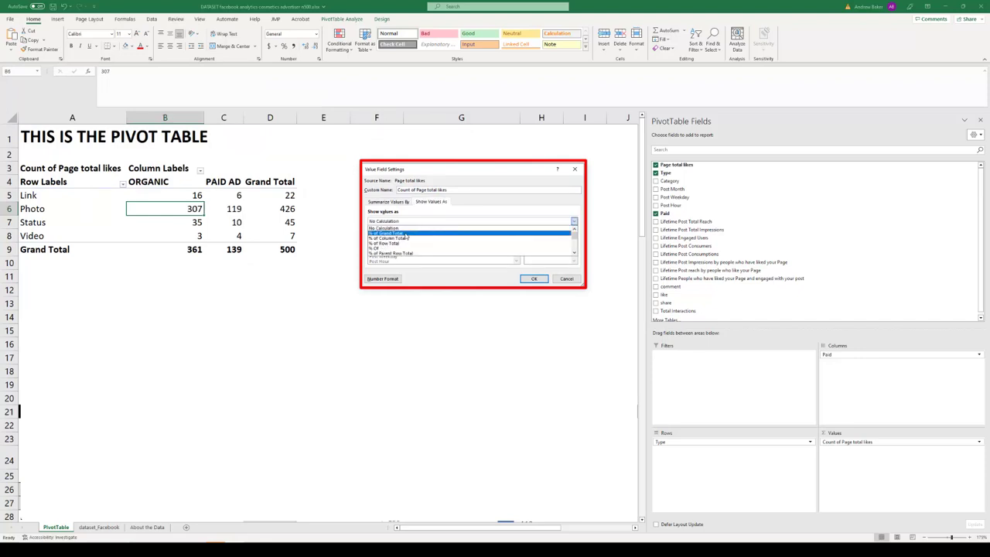
pyautogui.click(404, 234)
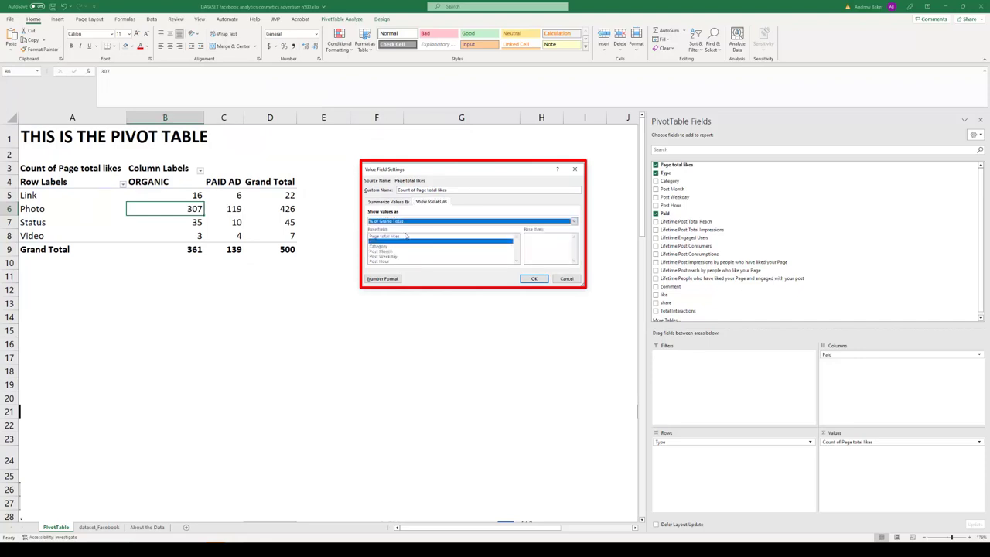
pyautogui.click(533, 278)
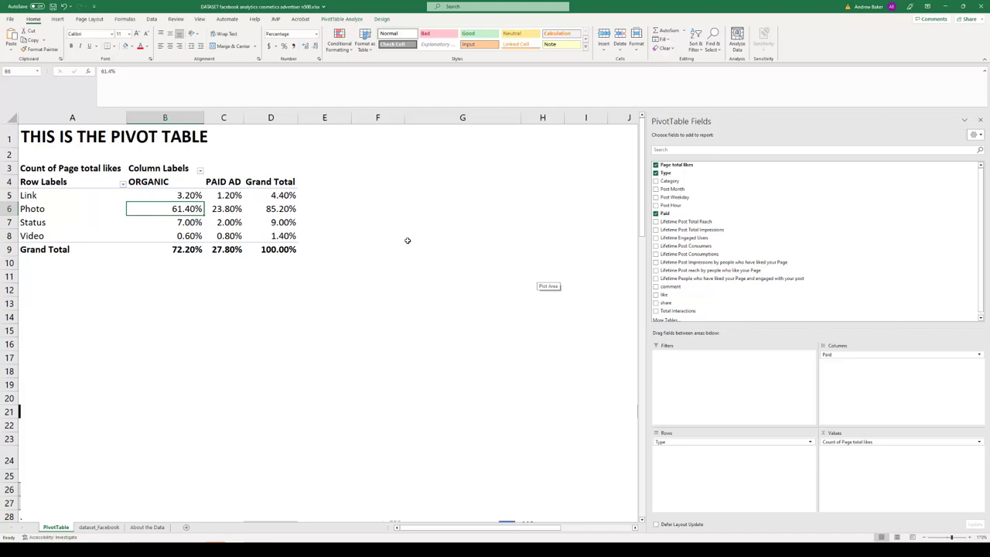
# - Examine the overall grand total percentage and the organic Photo share in the pivot table
pyautogui.click(280, 250)
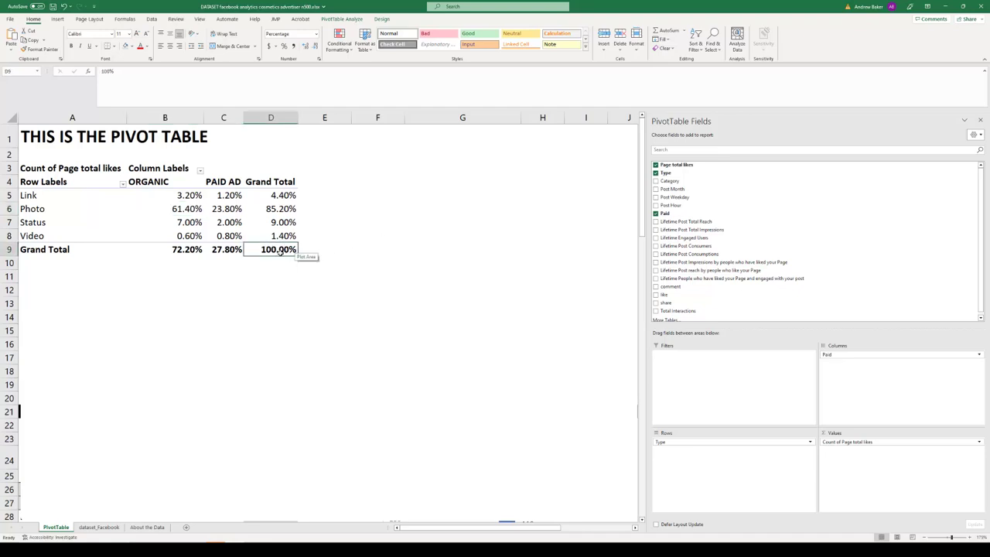
pyautogui.moveTo(283, 249)
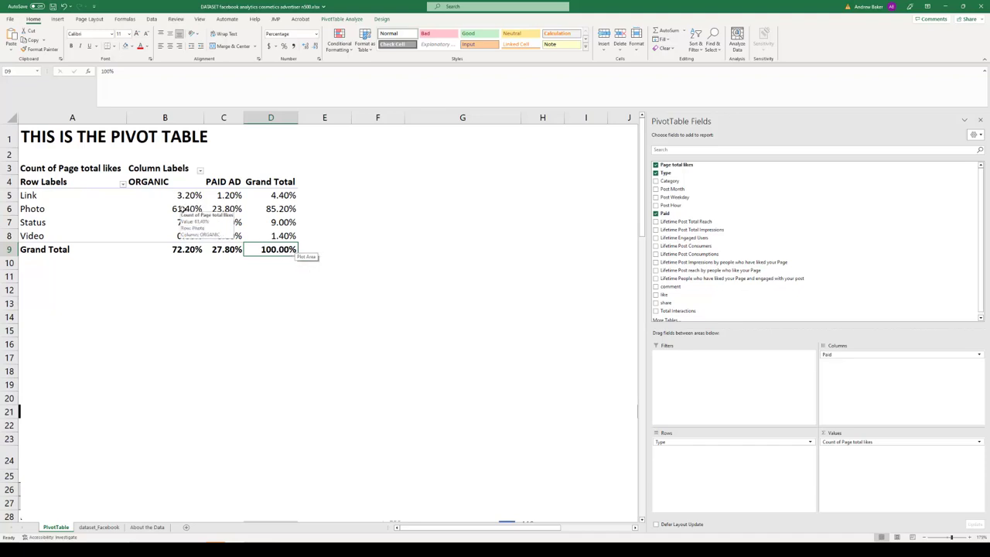
pyautogui.click(185, 210)
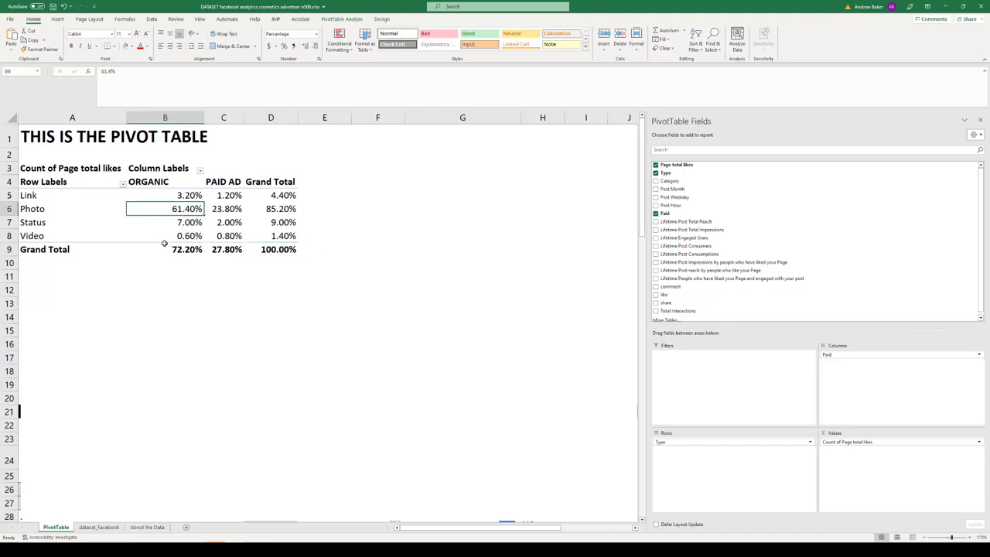
pyautogui.moveTo(160, 238)
pyautogui.click(277, 250)
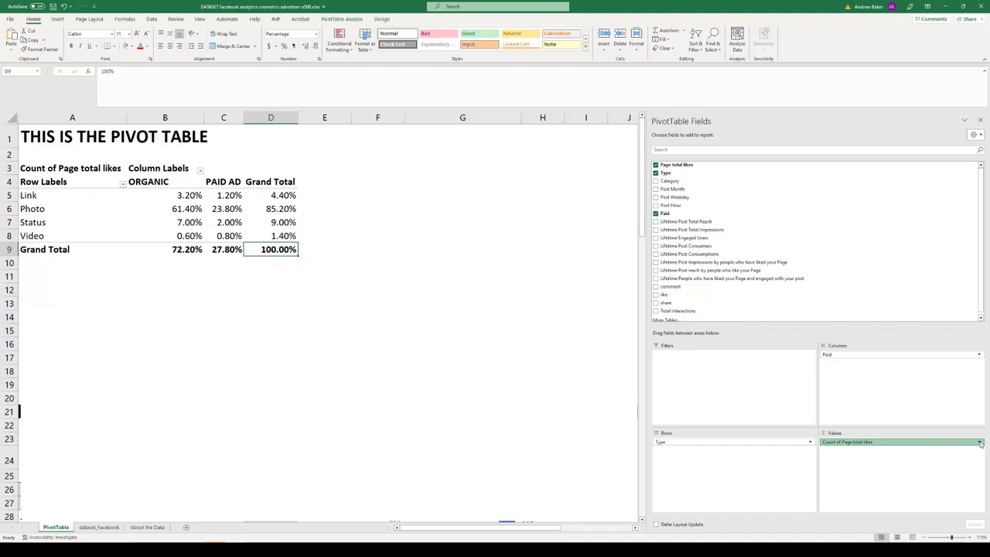
# - Set the pivot table's Count of Page total likes field to show values as % of Column Total
pyautogui.click(882, 441)
pyautogui.click(852, 532)
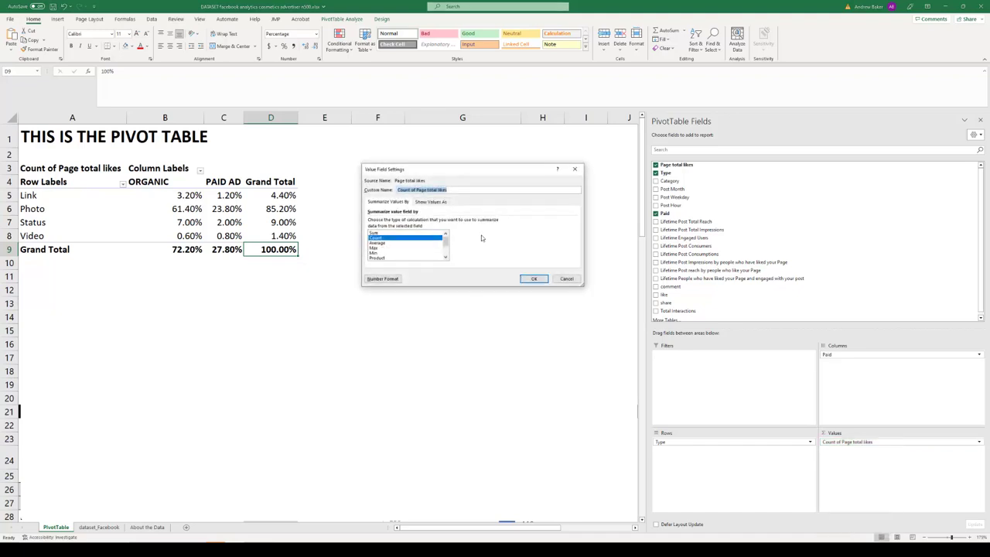
pyautogui.click(426, 202)
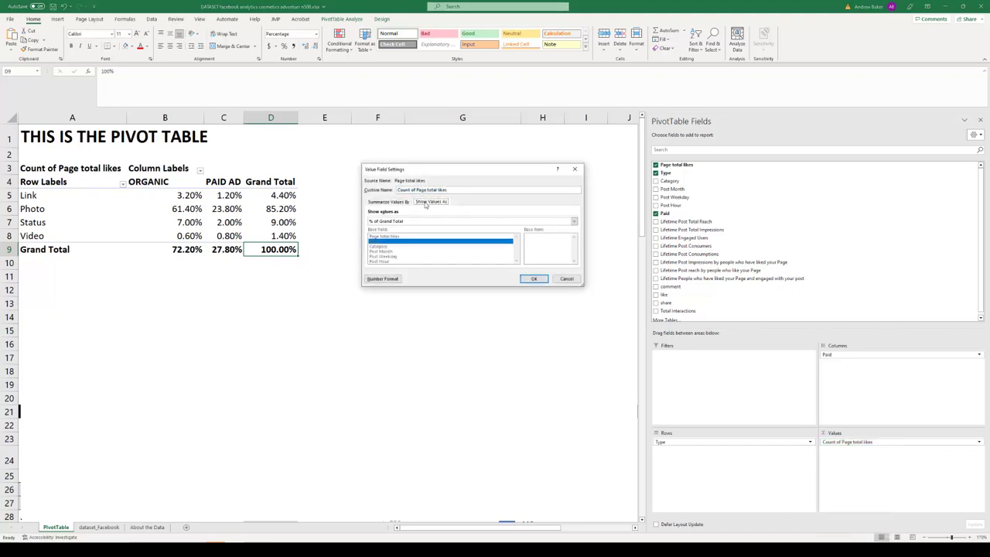
pyautogui.click(410, 222)
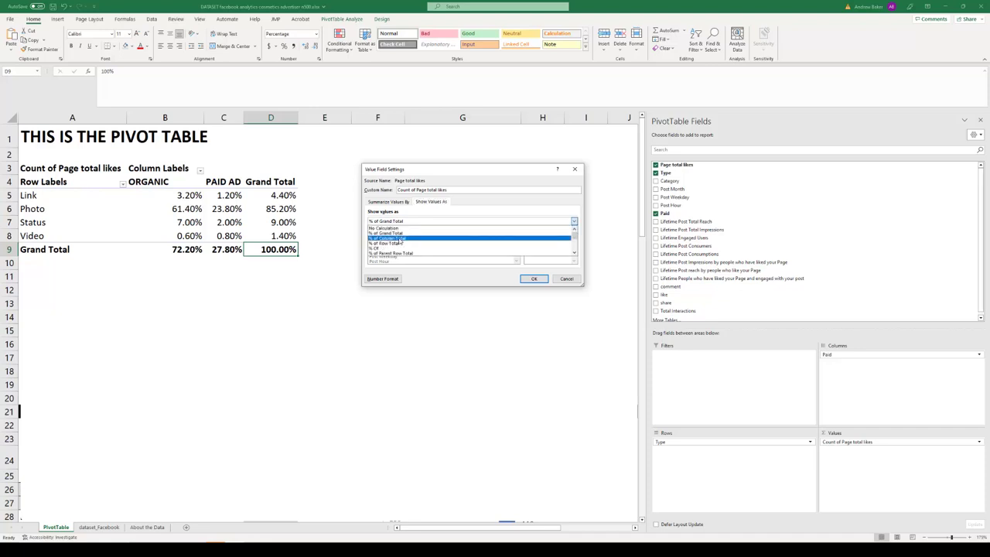
pyautogui.click(393, 238)
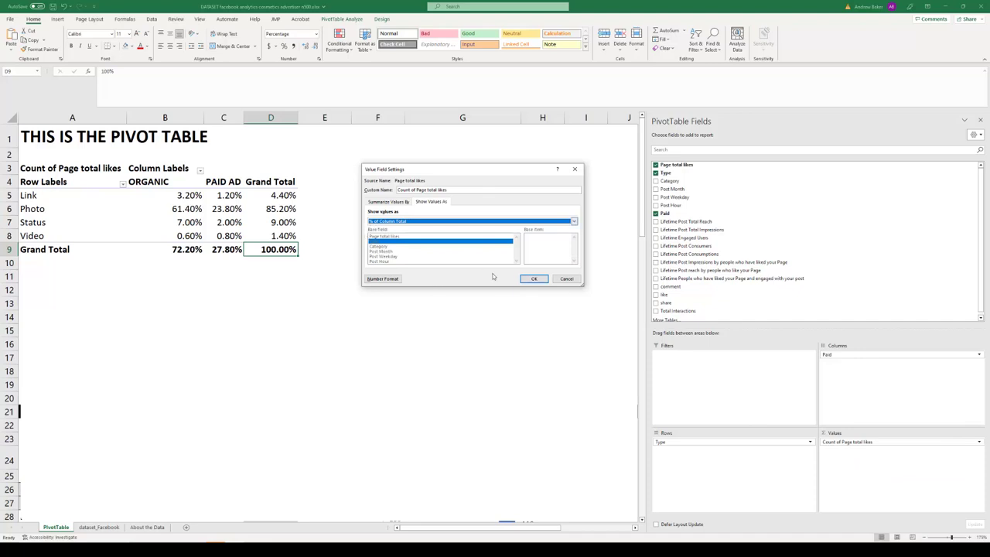
pyautogui.click(534, 279)
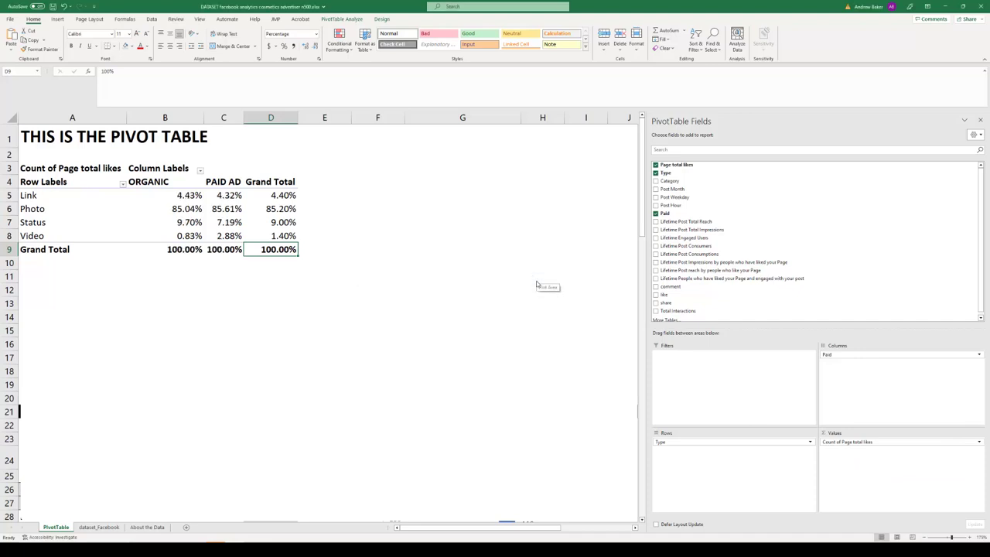
# - Examine the column percentages of each post type under ORGANIC and PAID AD
pyautogui.click(174, 182)
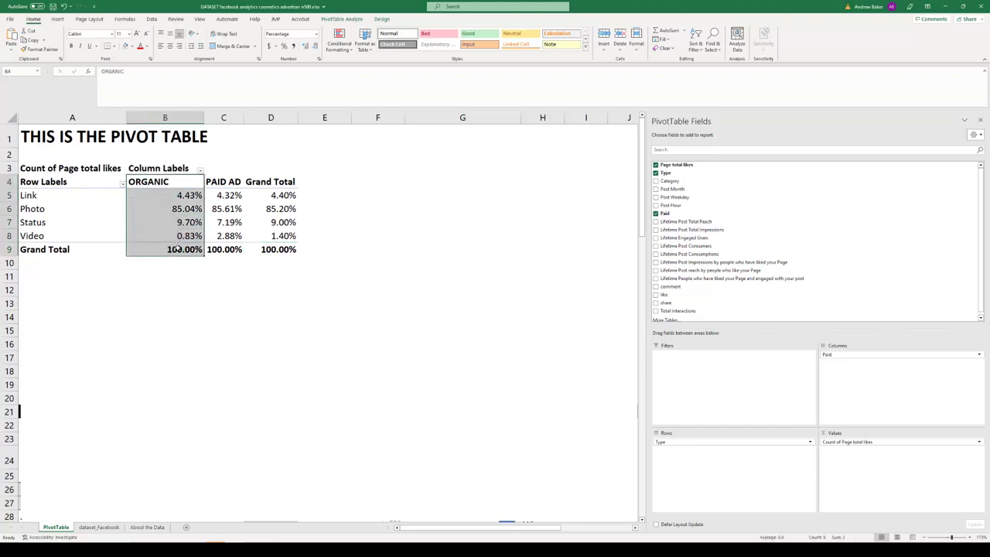
pyautogui.click(222, 181)
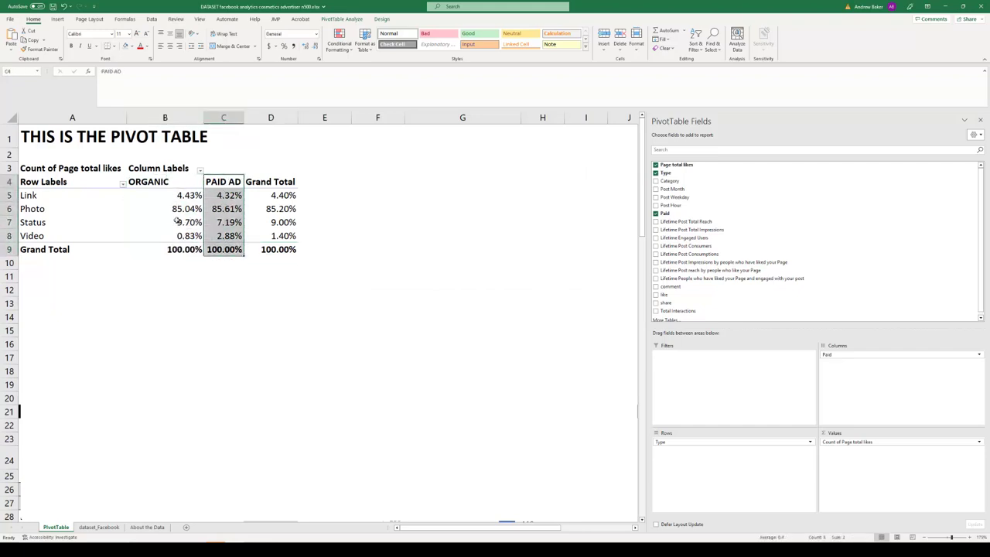
# - Check the ORGANIC column's total and compare the full ORGANIC and PAID AD columns in the pivot table
pyautogui.click(177, 250)
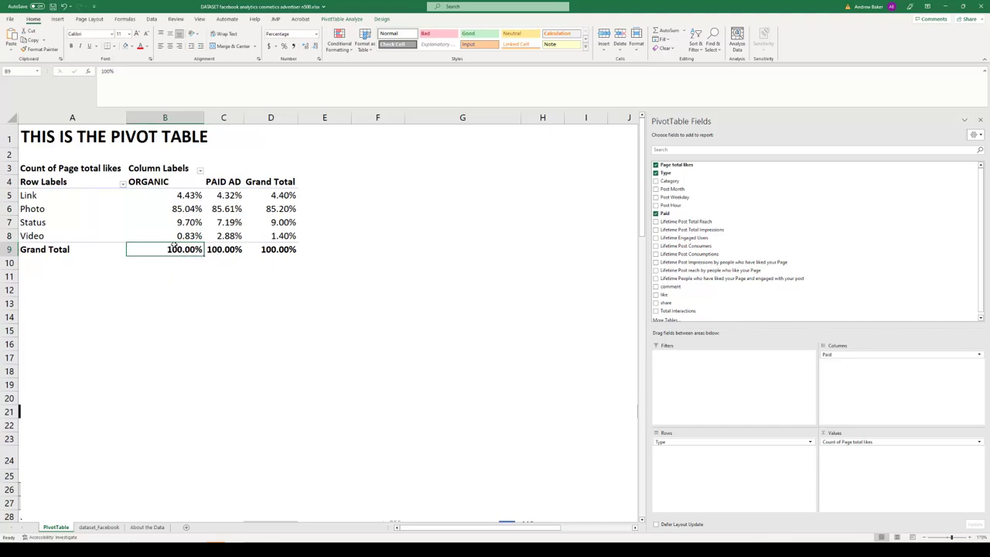
pyautogui.click(178, 184)
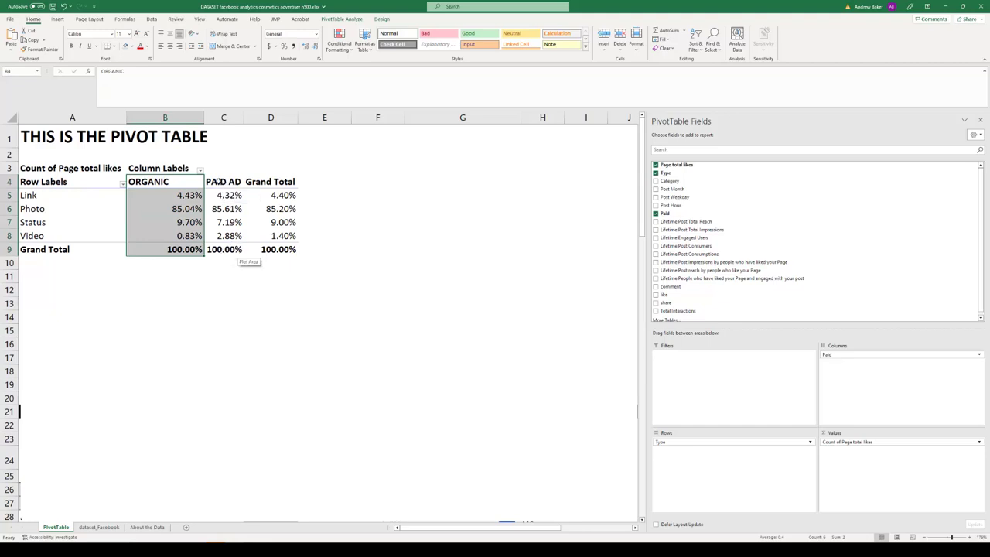
pyautogui.moveTo(220, 182); pyautogui.dragTo(222, 247)
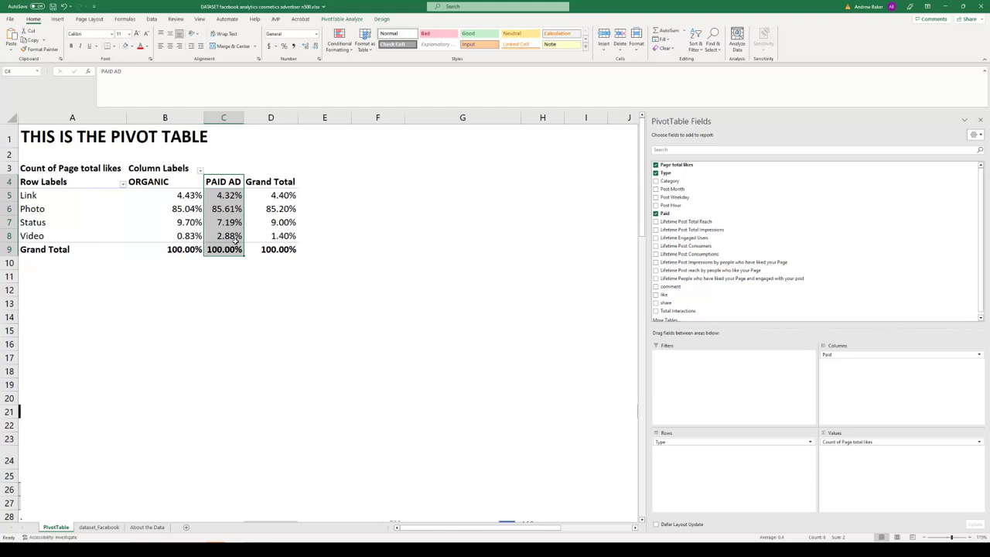
# - Set the pivot table's Count of Page total likes field to show values as % of Row Total
pyautogui.click(979, 441)
pyautogui.click(853, 532)
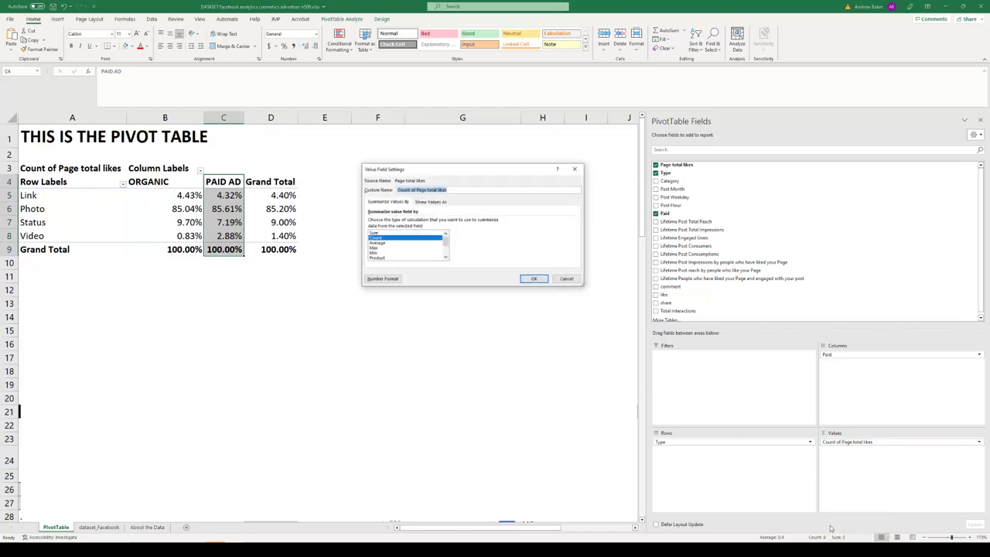
pyautogui.click(430, 201)
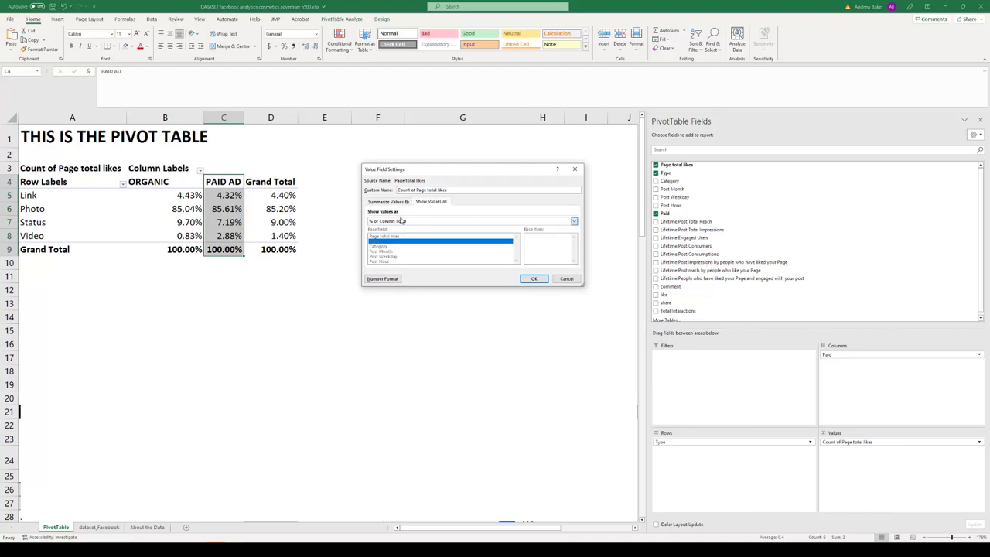
pyautogui.click(402, 221)
pyautogui.click(393, 246)
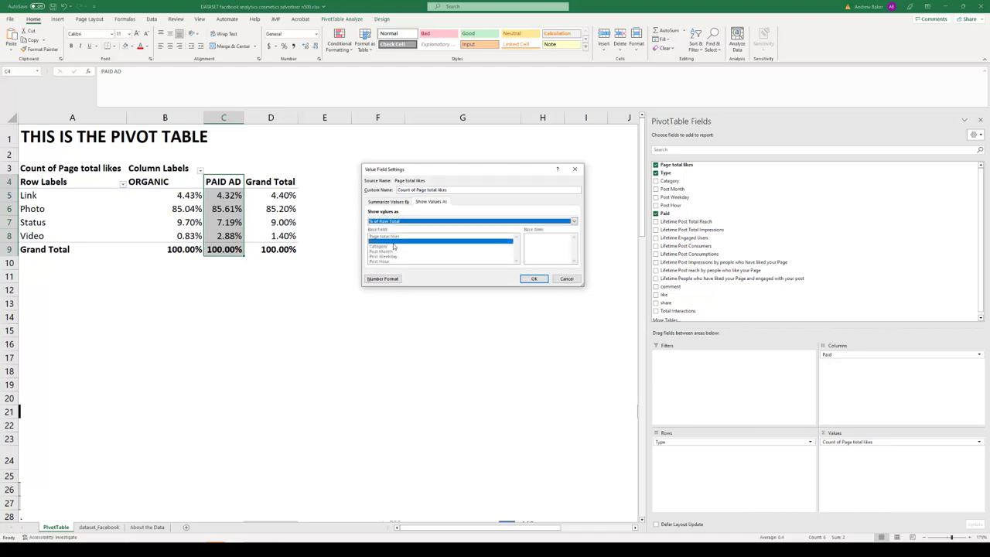
pyautogui.click(534, 279)
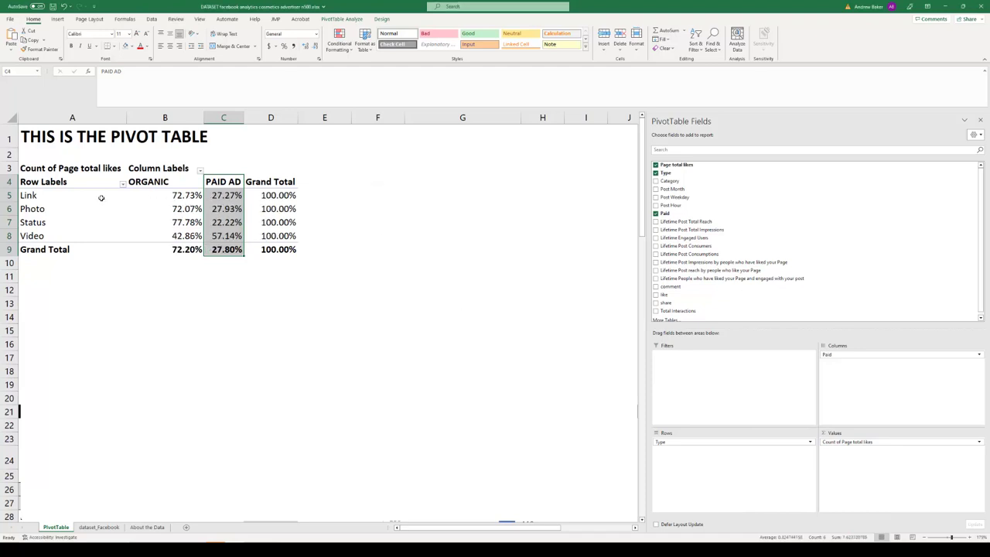
# - Examine the pivot table's organic and paid row percentages for the Link, Photo, Status and Video post types
pyautogui.click(37, 193)
pyautogui.moveTo(62, 194); pyautogui.dragTo(267, 195)
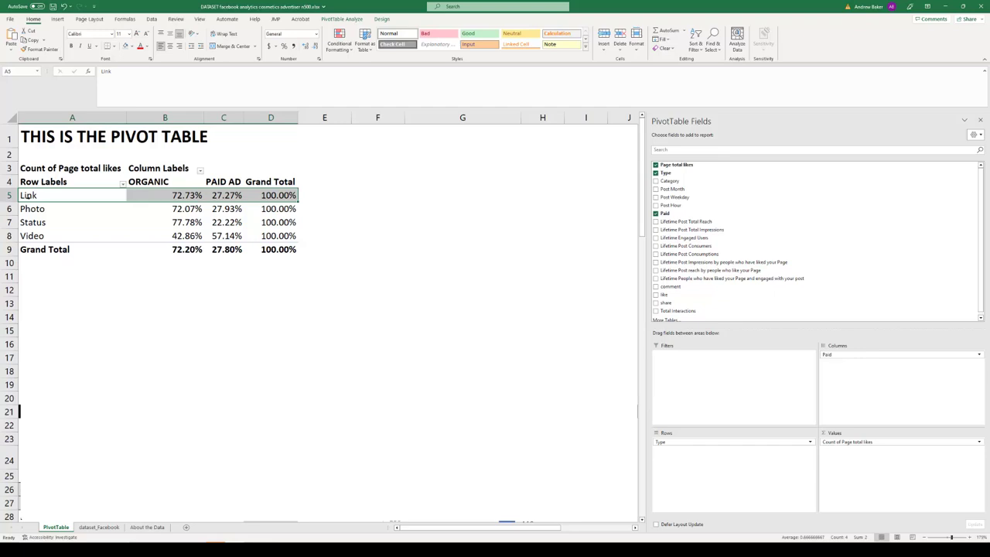
pyautogui.moveTo(276, 193)
pyautogui.moveTo(205, 194)
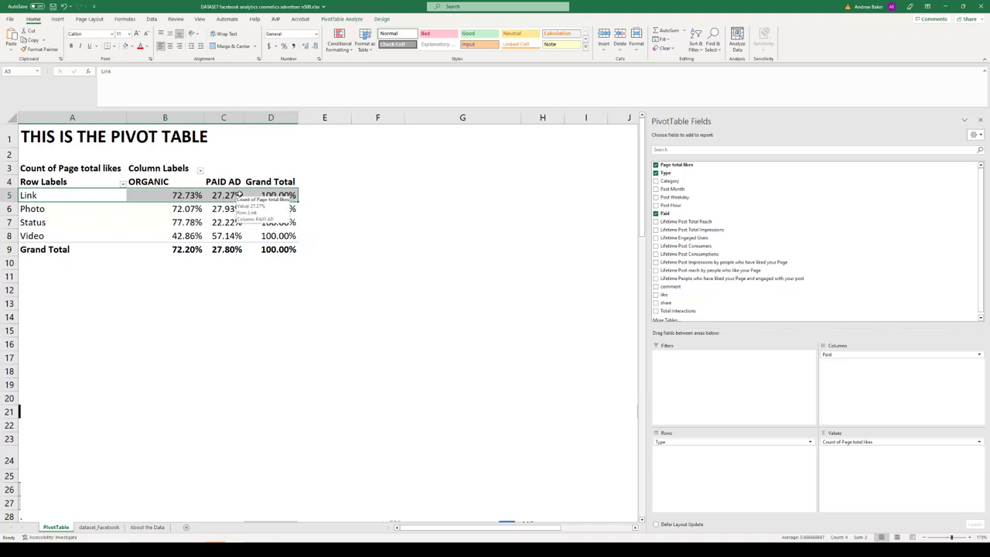
pyautogui.moveTo(166, 209); pyautogui.dragTo(224, 235)
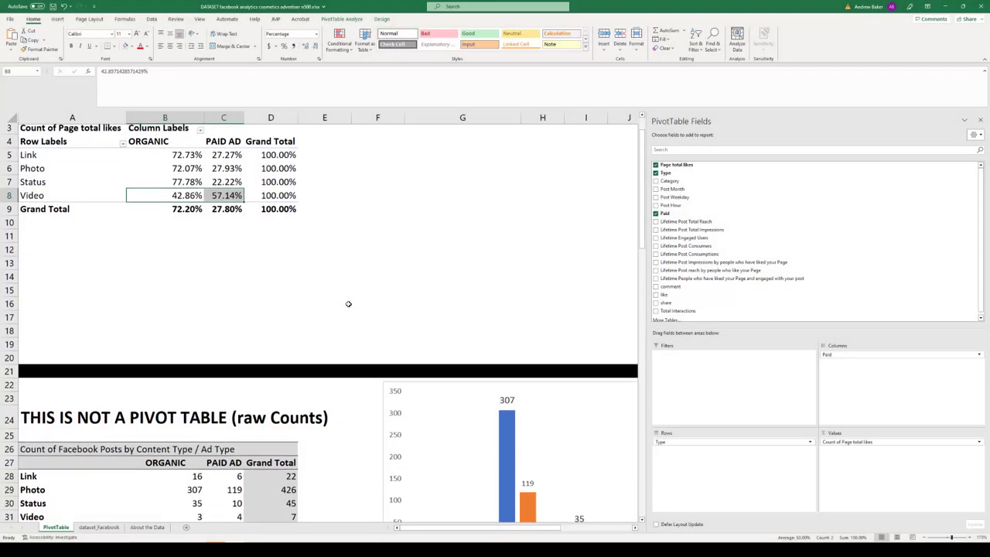
# - Narrow the PivotTable Fields pane so the whole raw counts chart below the pivot table is in view
pyautogui.scroll(-2, 348, 304)
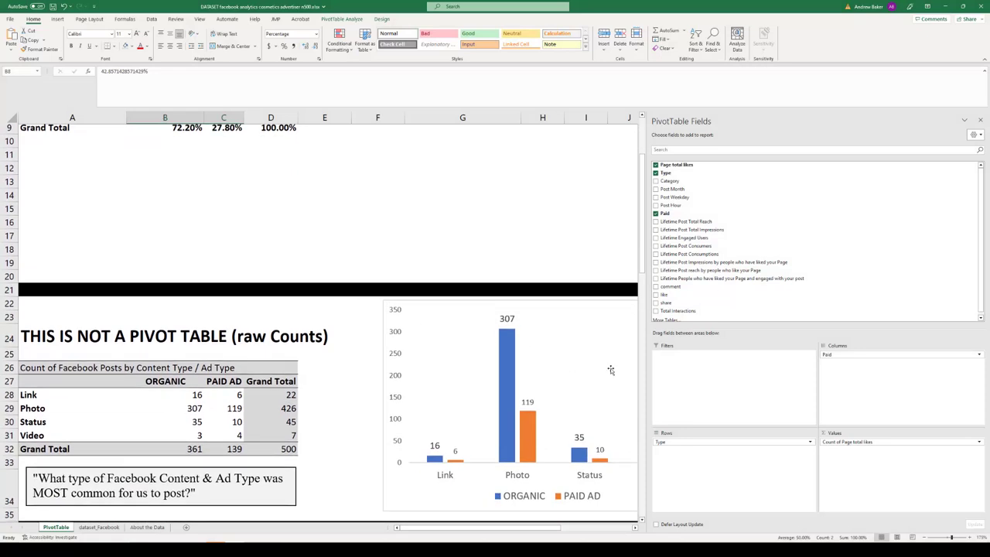
pyautogui.moveTo(644, 361); pyautogui.dragTo(731, 361)
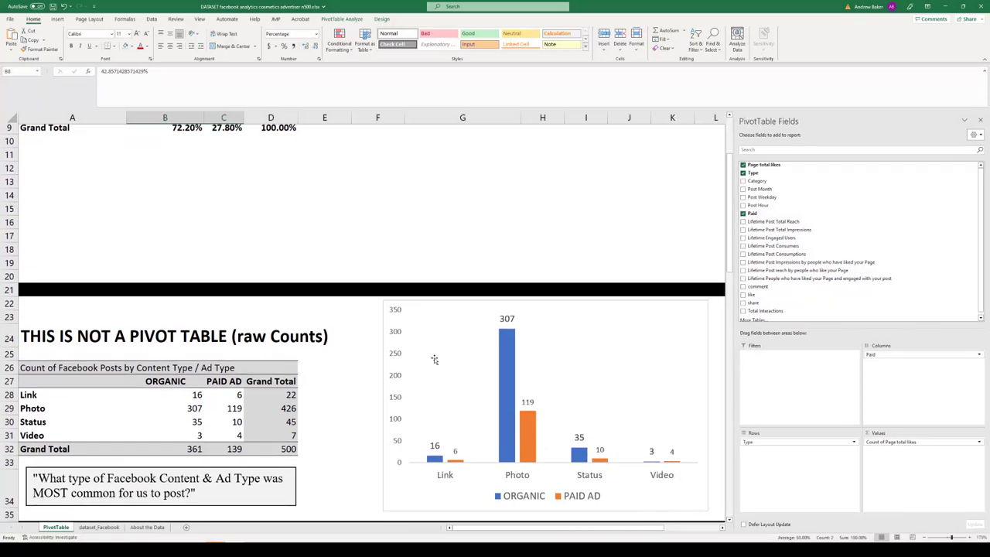
pyautogui.scroll(-2, 336, 350)
pyautogui.scroll(2, 88, 341)
# - Examine the raw counts table by content type and ad type, including the organic Photo and total Video counts
pyautogui.click(186, 396)
pyautogui.click(231, 397)
pyautogui.press('Right')
pyautogui.press('Down')
pyautogui.press('Down')
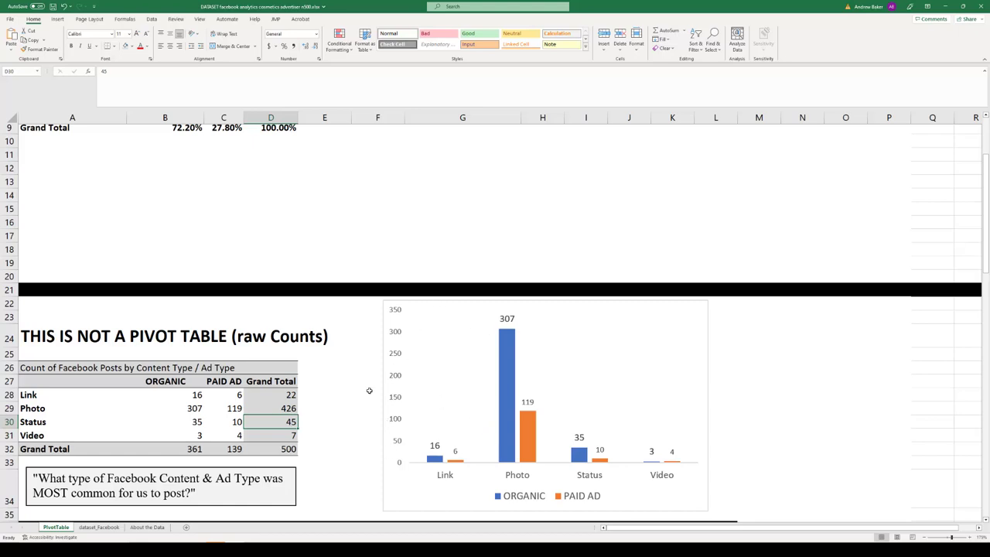
pyautogui.click(190, 408)
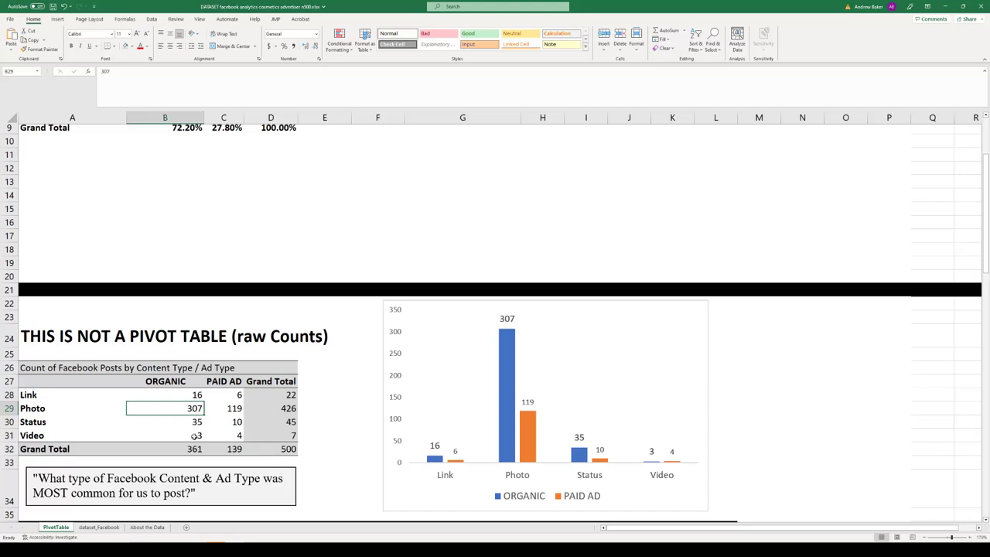
pyautogui.click(283, 438)
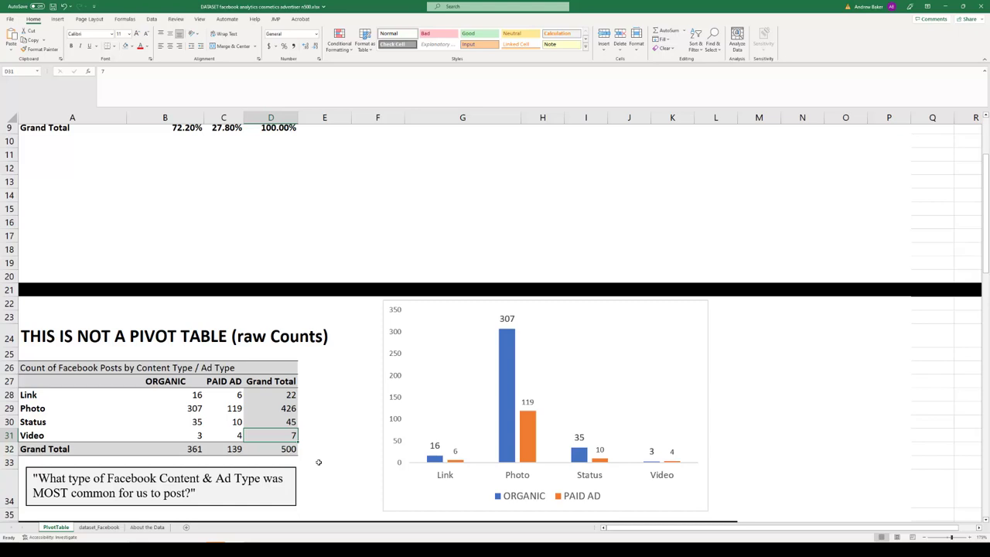
pyautogui.click(230, 395)
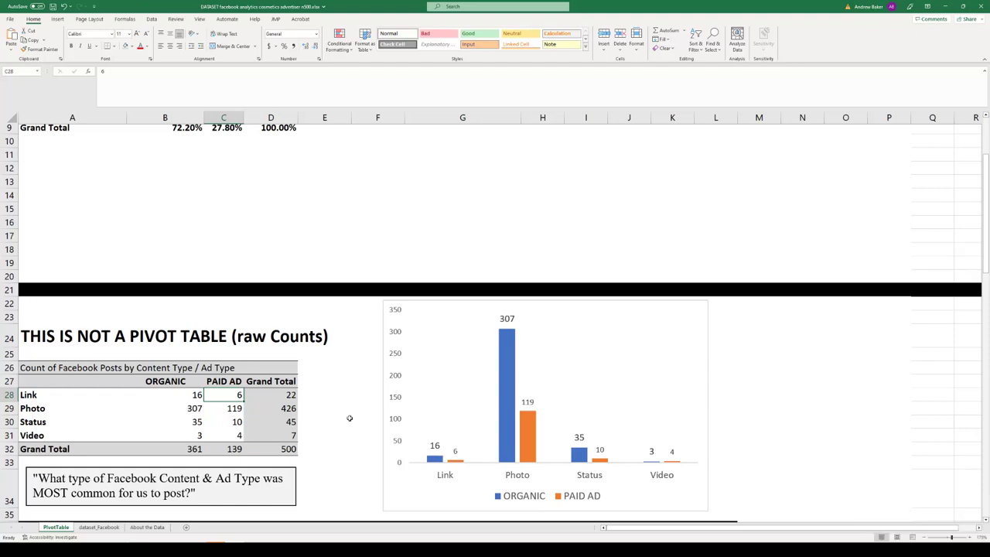
# - Examine the Grand Total % table and chart against the raw counts, focusing on organic Photo and the Video shares
pyautogui.scroll(-3, 349, 417)
pyautogui.scroll(-3, 348, 418)
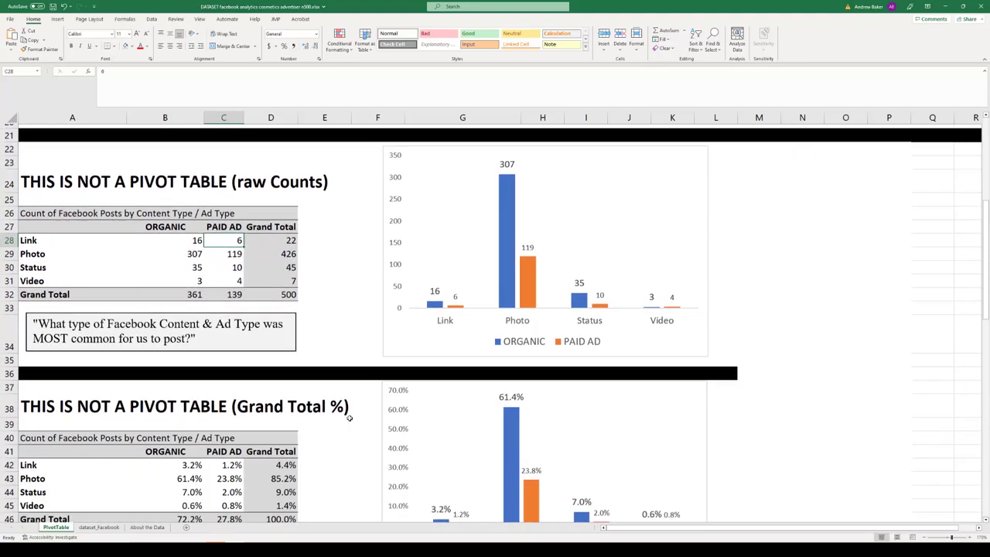
pyautogui.scroll(-1, 349, 418)
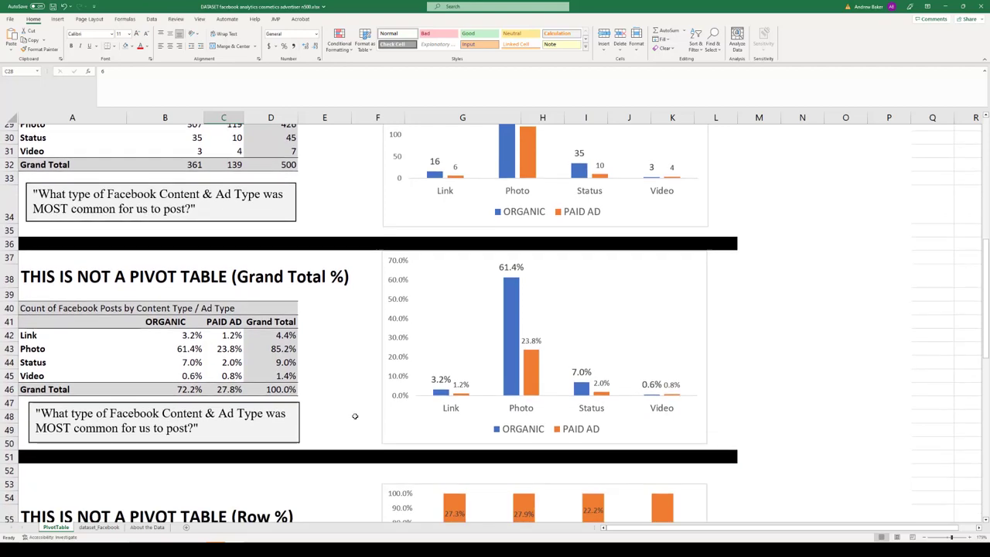
pyautogui.scroll(1, 349, 417)
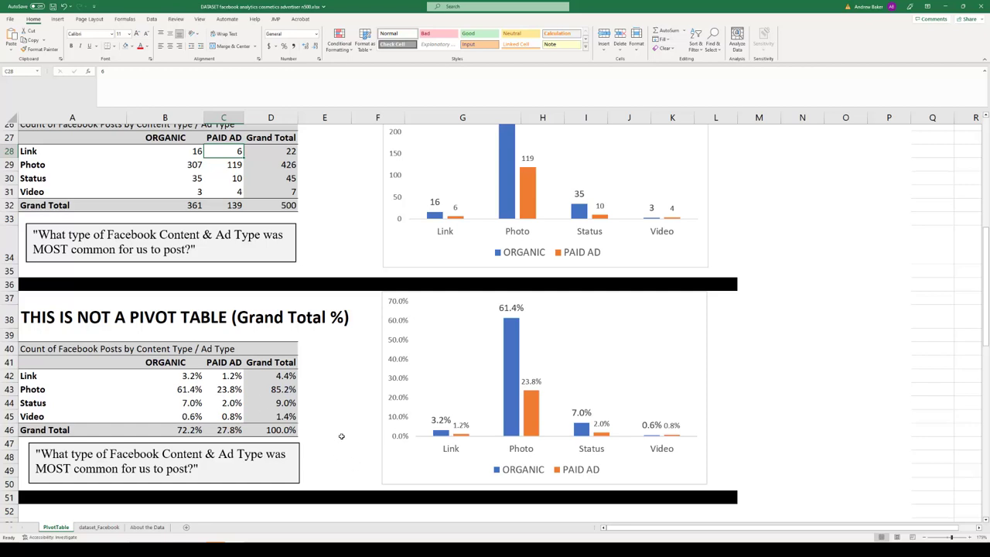
pyautogui.scroll(3, 342, 435)
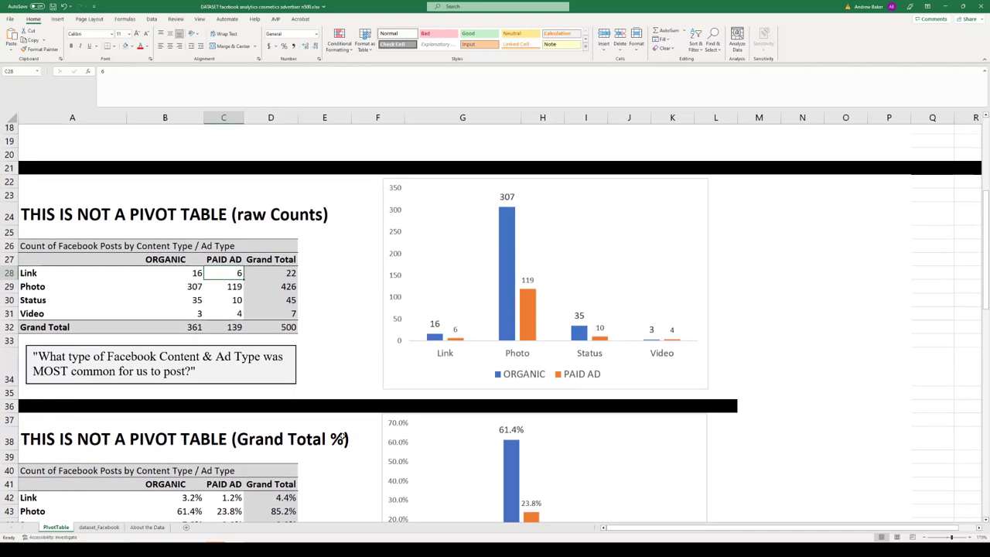
pyautogui.scroll(-3, 343, 435)
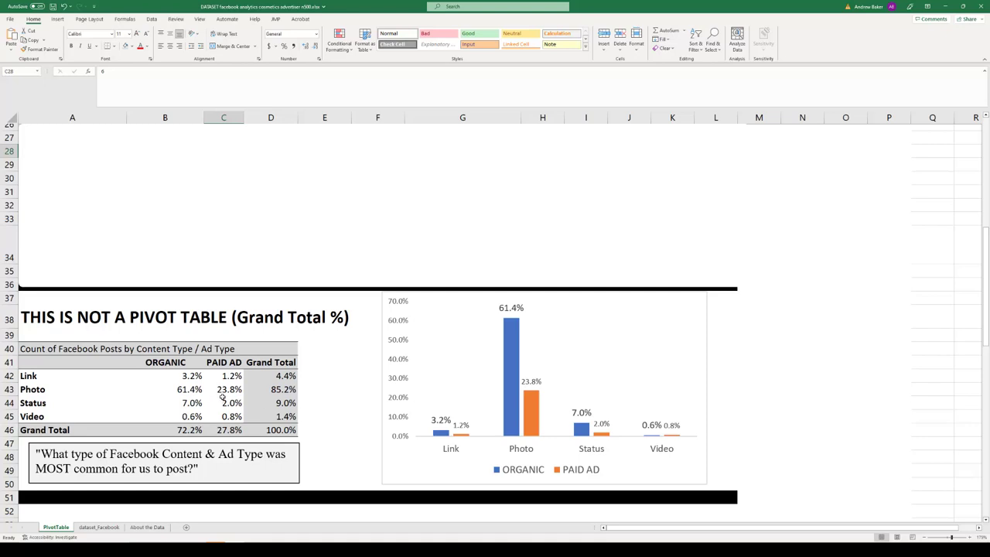
pyautogui.click(178, 392)
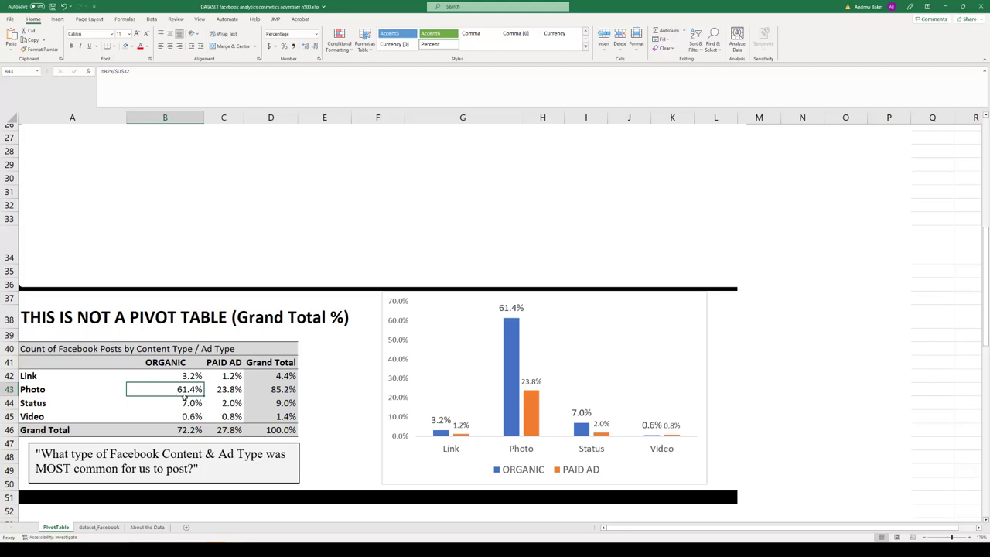
pyautogui.moveTo(184, 416); pyautogui.dragTo(226, 414)
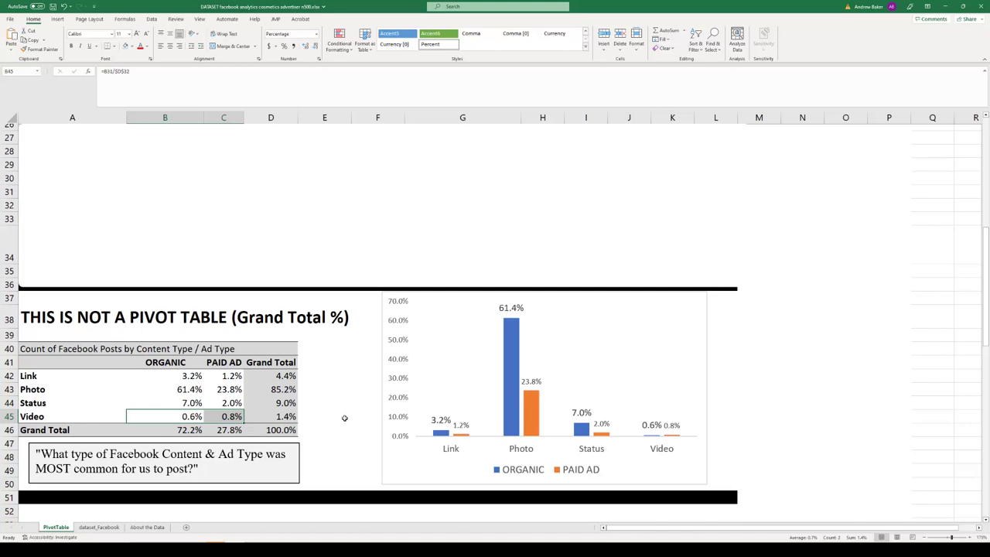
# - Examine the Row % table's content type rows and grand totals together with its stacked chart of organic and paid shares
pyautogui.scroll(-4, 344, 417)
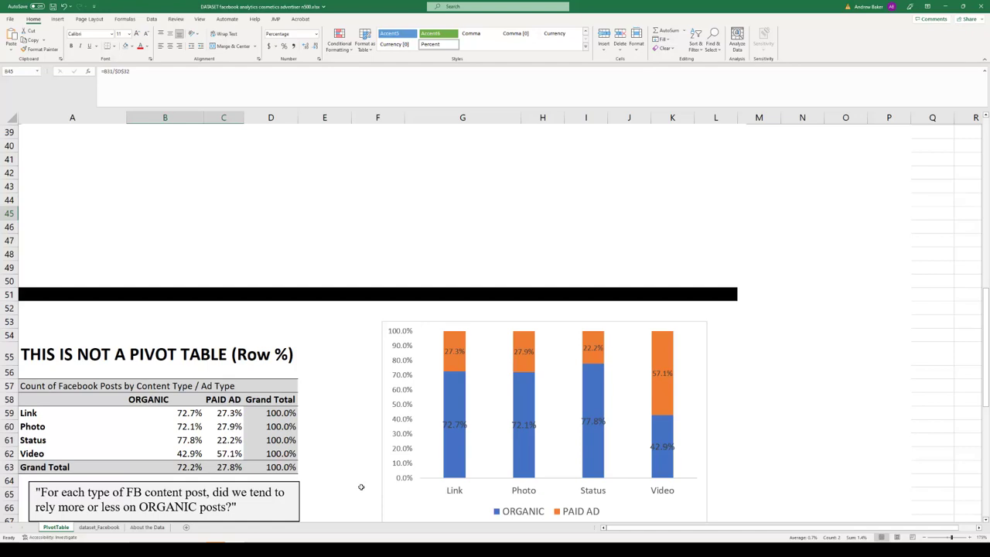
pyautogui.click(48, 414)
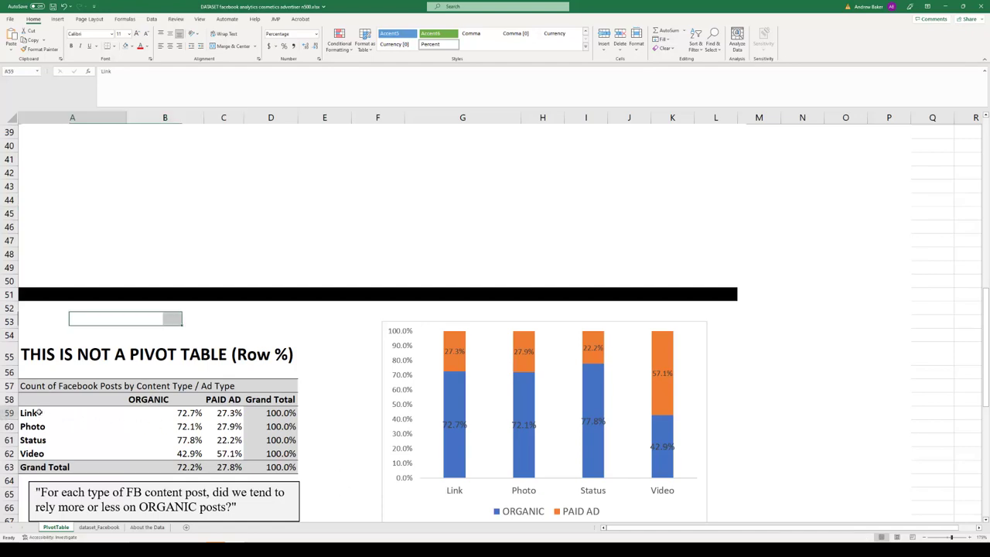
pyautogui.moveTo(135, 408); pyautogui.dragTo(286, 415)
pyautogui.moveTo(50, 427); pyautogui.dragTo(269, 426)
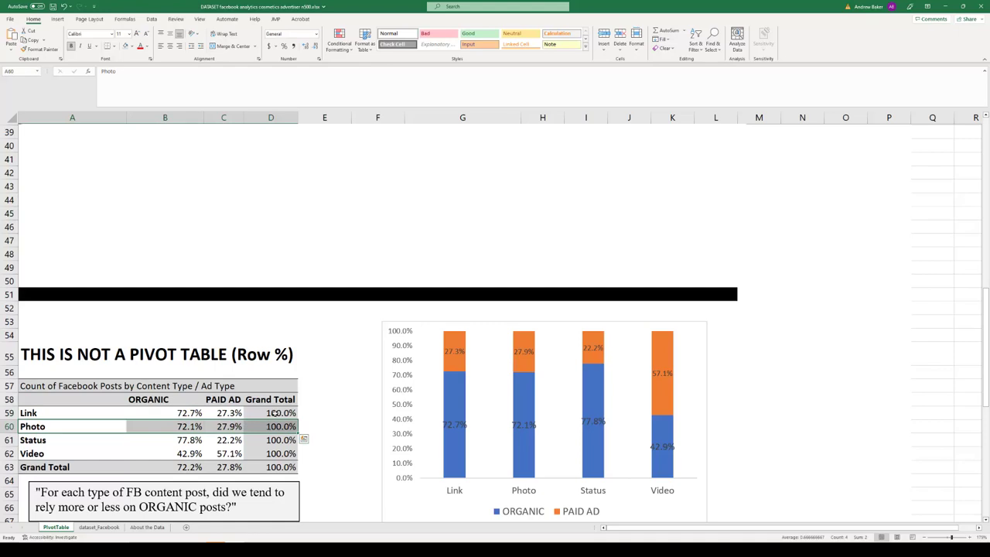
pyautogui.click(274, 413)
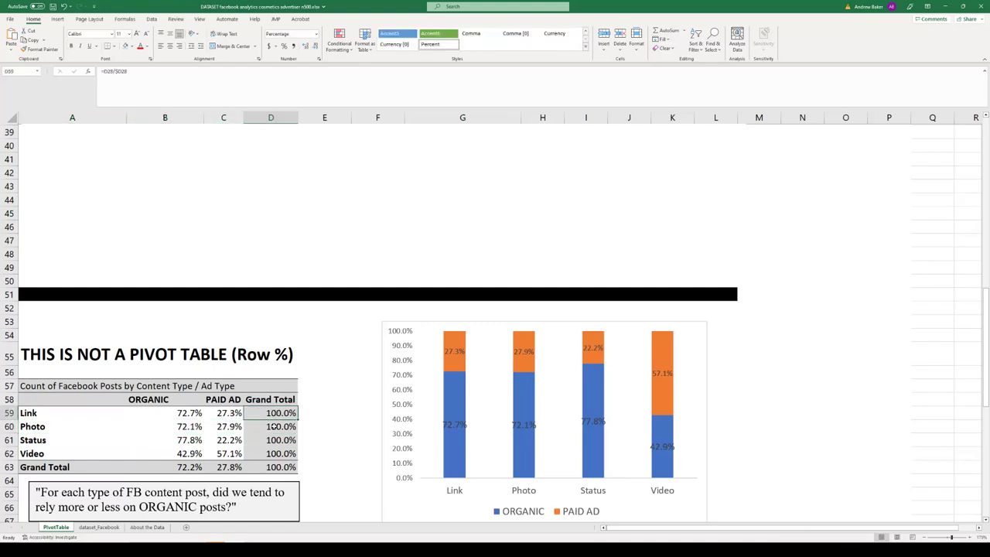
pyautogui.click(274, 426)
pyautogui.click(274, 439)
pyautogui.click(275, 453)
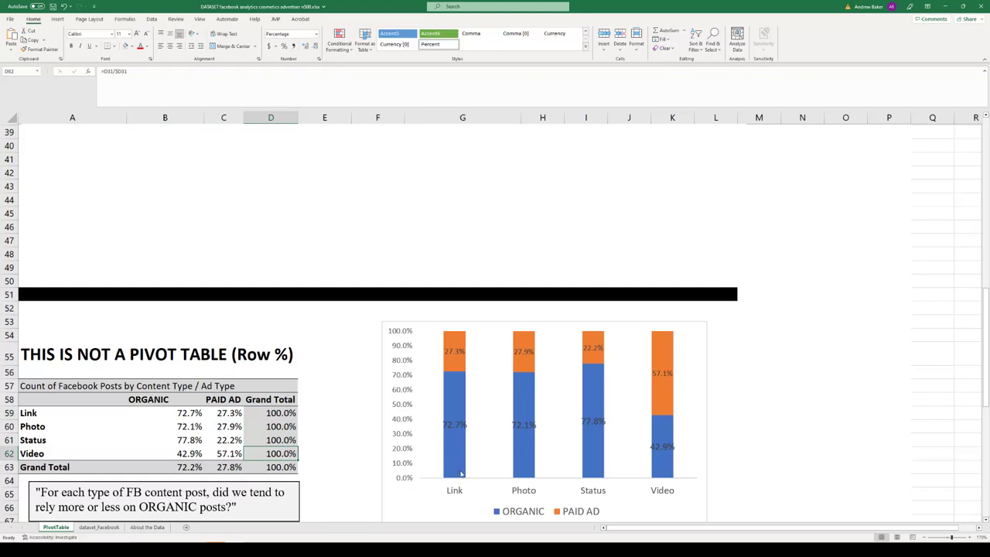
pyautogui.moveTo(454, 372)
pyautogui.moveTo(455, 336)
pyautogui.moveTo(579, 419)
pyautogui.moveTo(590, 356)
pyautogui.moveTo(672, 418)
# - Compare the Video row in the raw counts table with the Video bar in the Row % chart
pyautogui.scroll(7, 514, 420)
pyautogui.scroll(1, 514, 418)
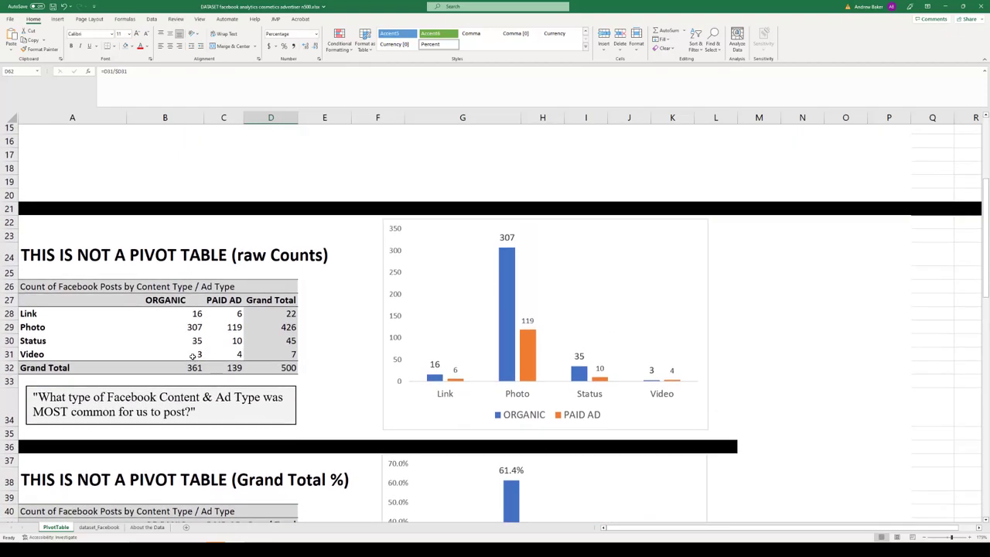
pyautogui.moveTo(193, 354); pyautogui.dragTo(278, 354)
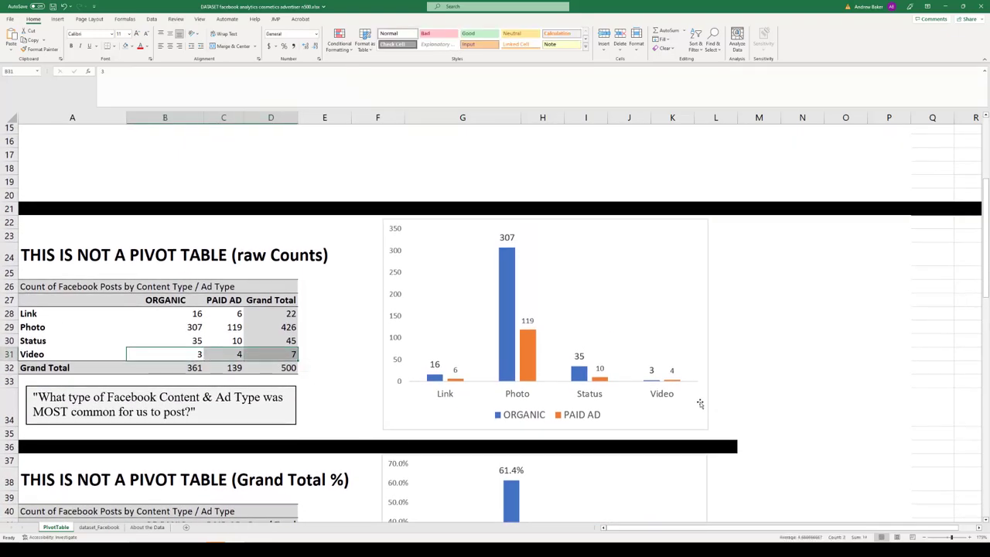
pyautogui.scroll(-5, 727, 400)
pyautogui.scroll(-4, 728, 400)
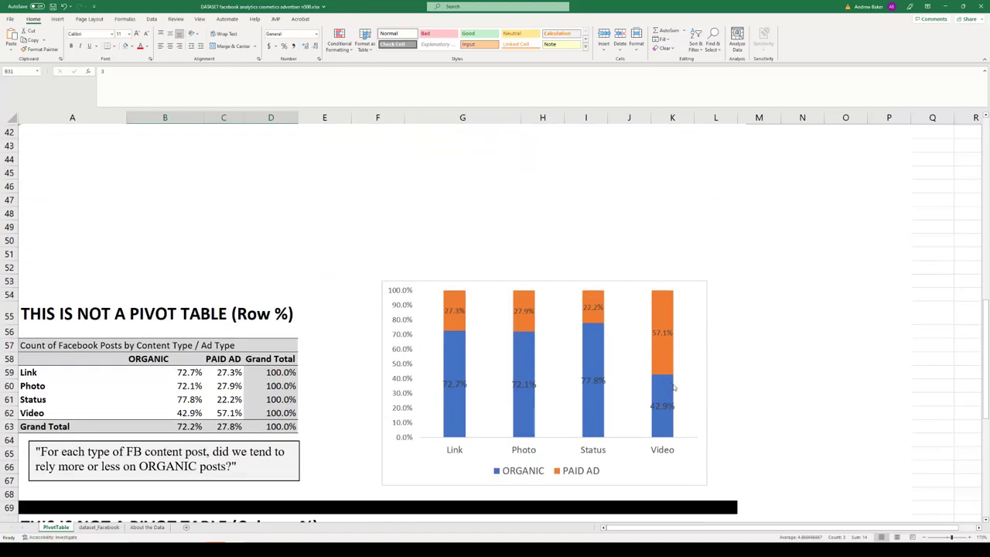
pyautogui.moveTo(668, 394)
# - Compare the ORGANIC and PAID AD content type distributions in the Column % table
pyautogui.scroll(-7, 674, 379)
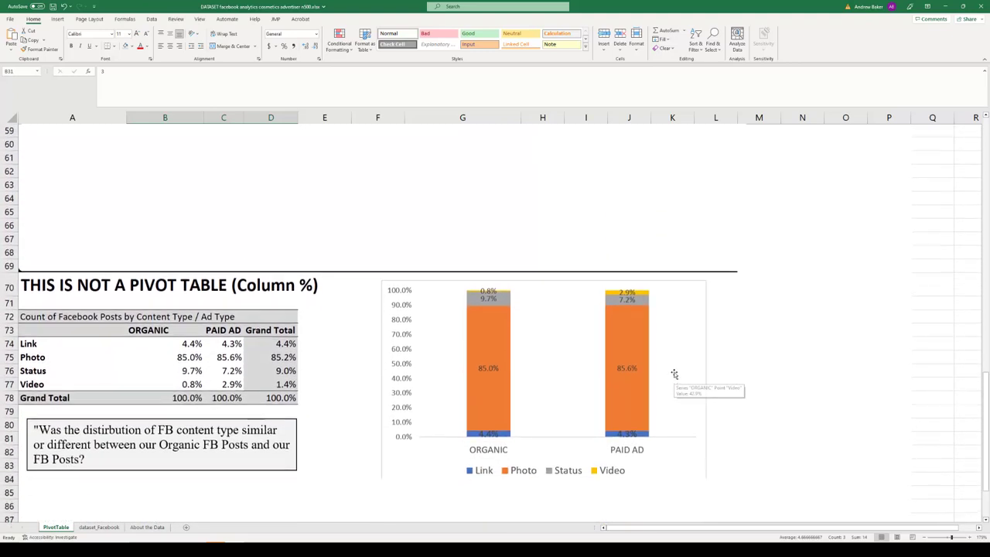
pyautogui.scroll(-1, 675, 374)
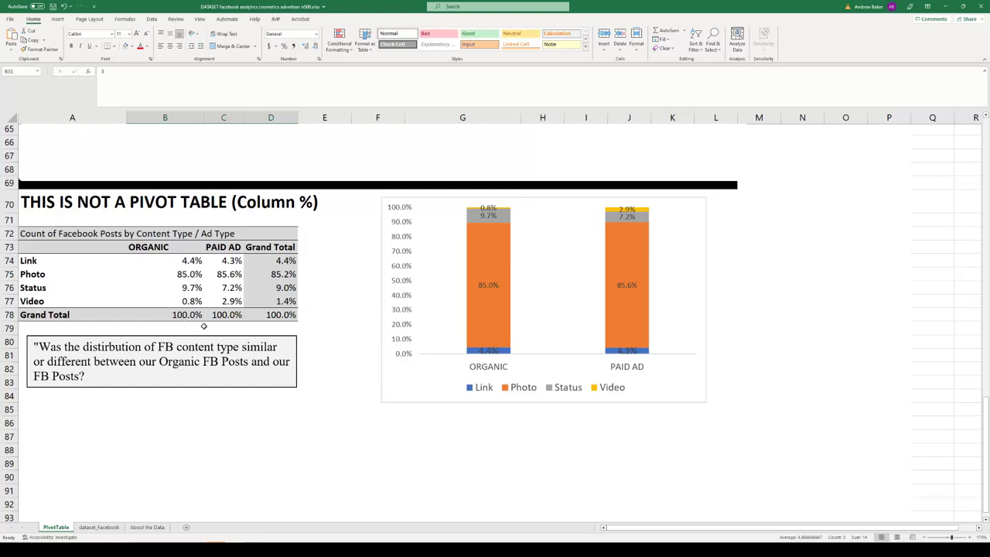
pyautogui.moveTo(187, 248); pyautogui.dragTo(177, 314)
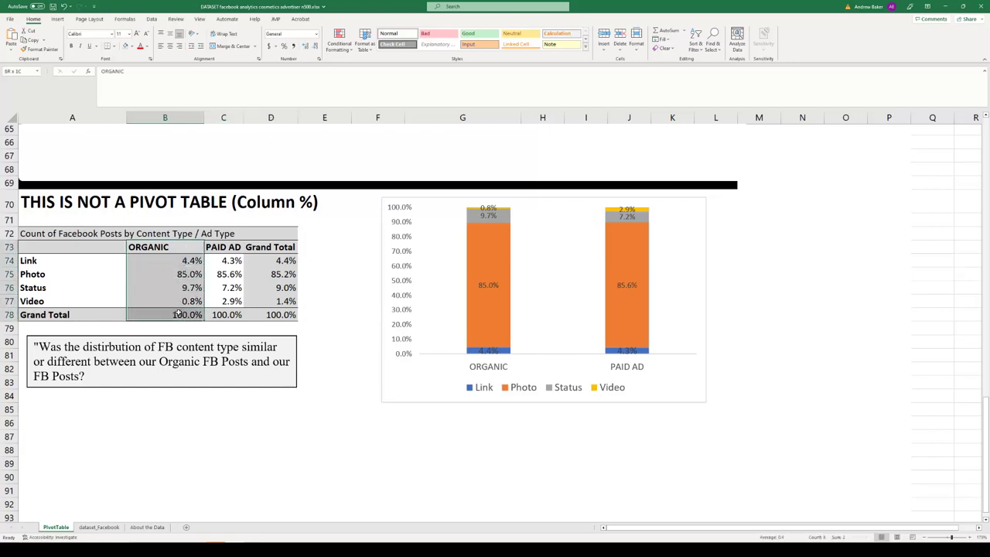
pyautogui.moveTo(224, 247); pyautogui.dragTo(224, 314)
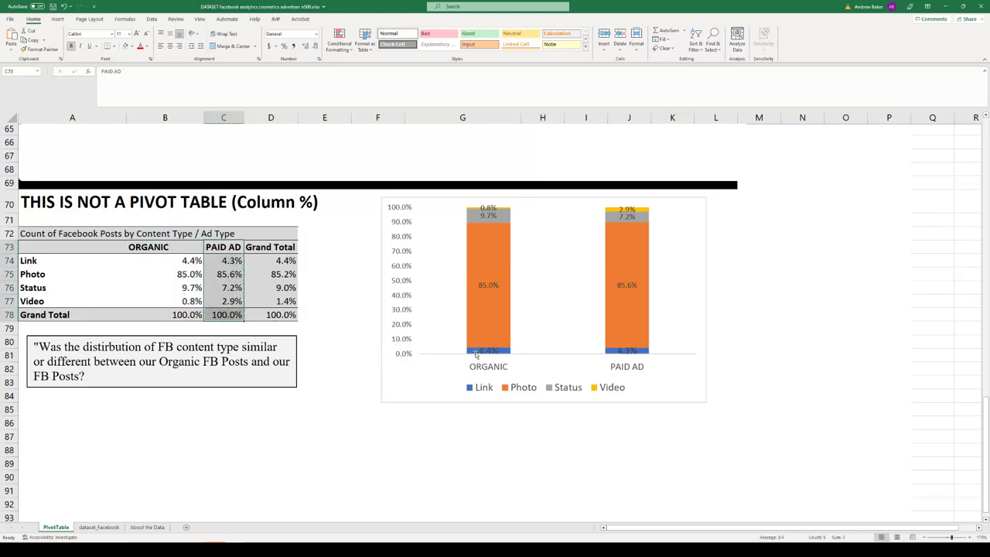
# - Compare the ORGANIC content type percentages in the Column % table with the ORGANIC and PAID AD bars in its stacked chart
pyautogui.moveTo(182, 260); pyautogui.dragTo(185, 301)
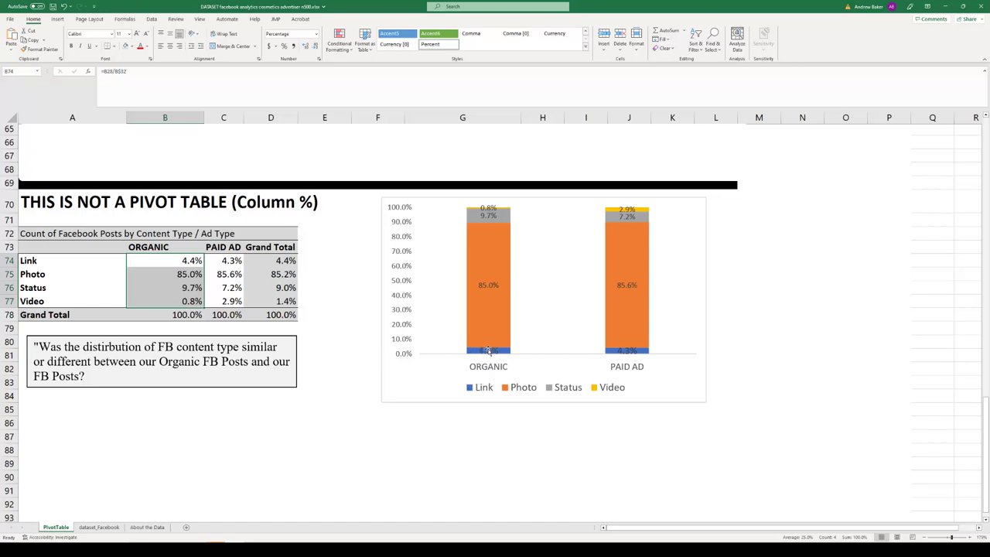
pyautogui.click(488, 369)
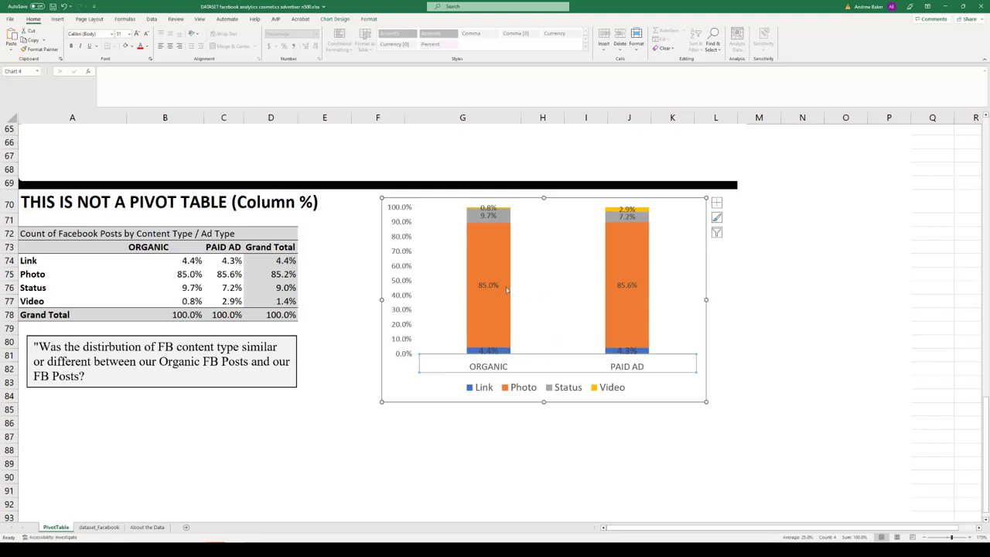
pyautogui.moveTo(612, 290)
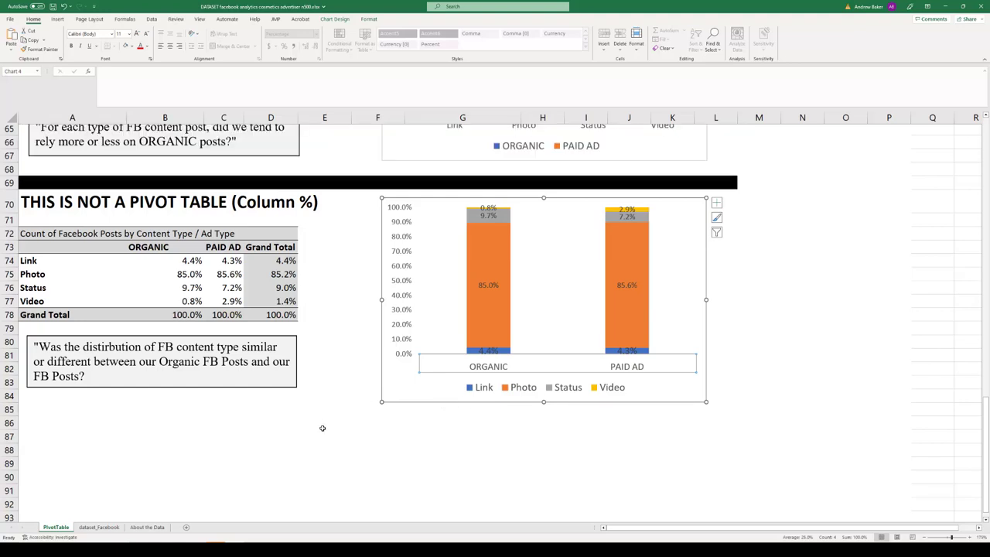
# - Review the percentage and raw counts tables with their charts, from the Column % section back to the original pivot table
pyautogui.scroll(1, 326, 426)
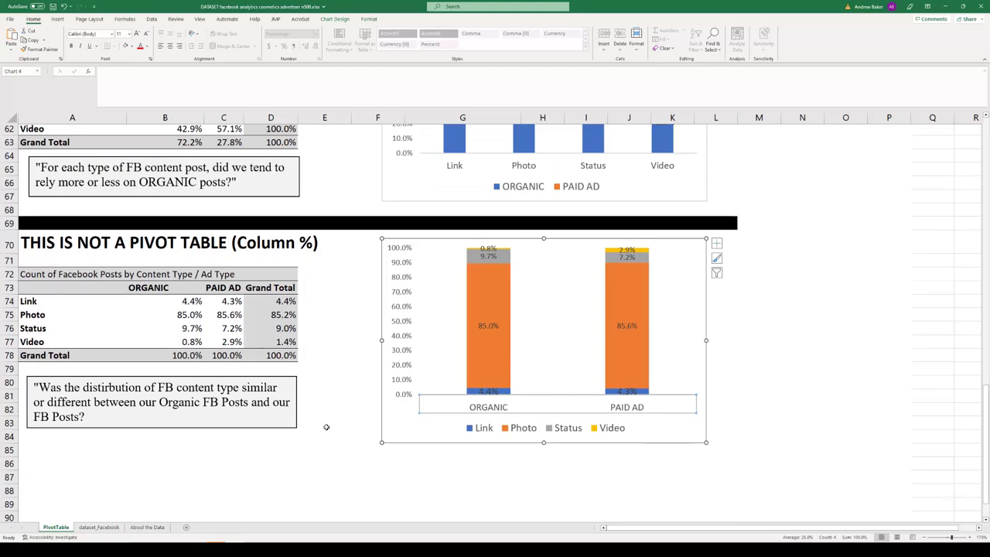
pyautogui.scroll(10, 326, 427)
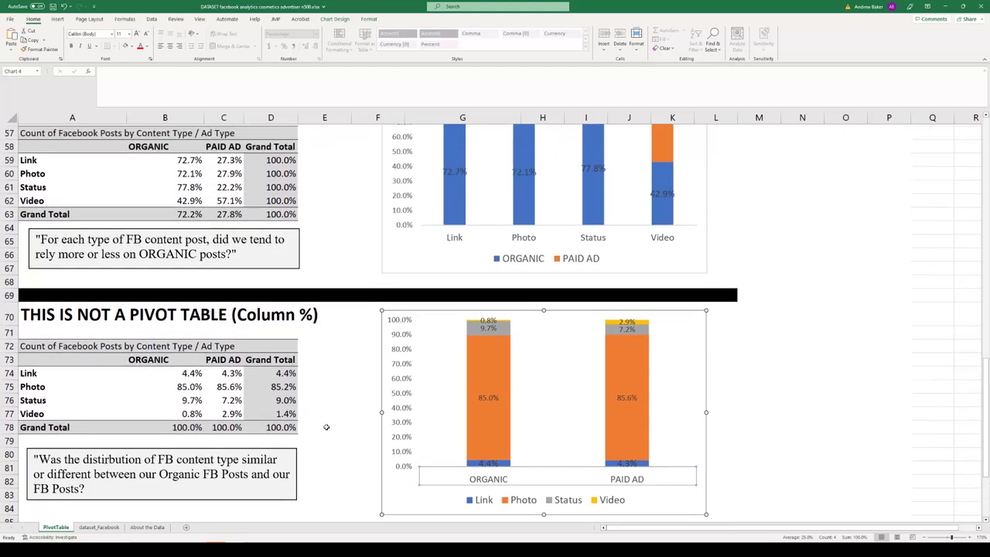
pyautogui.scroll(5, 326, 427)
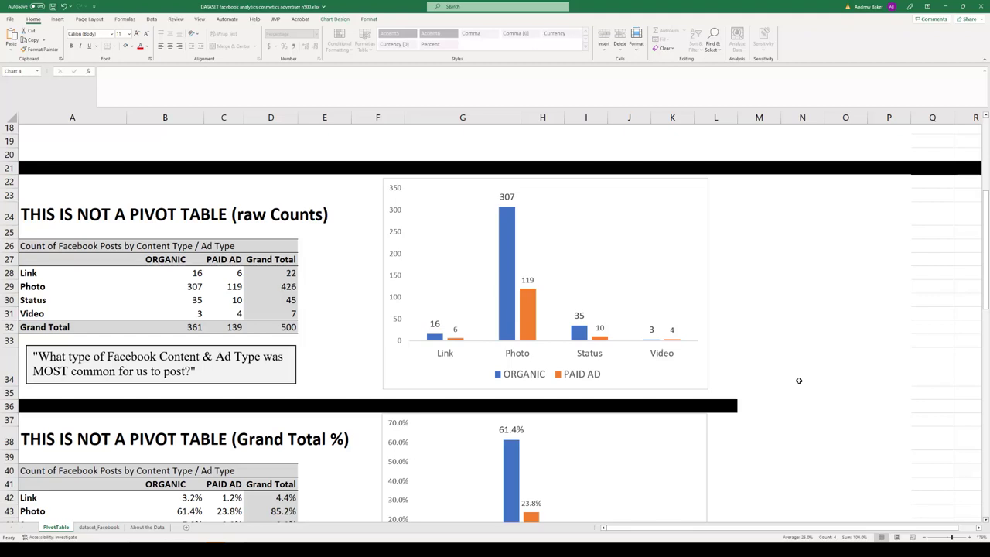
pyautogui.scroll(6, 798, 381)
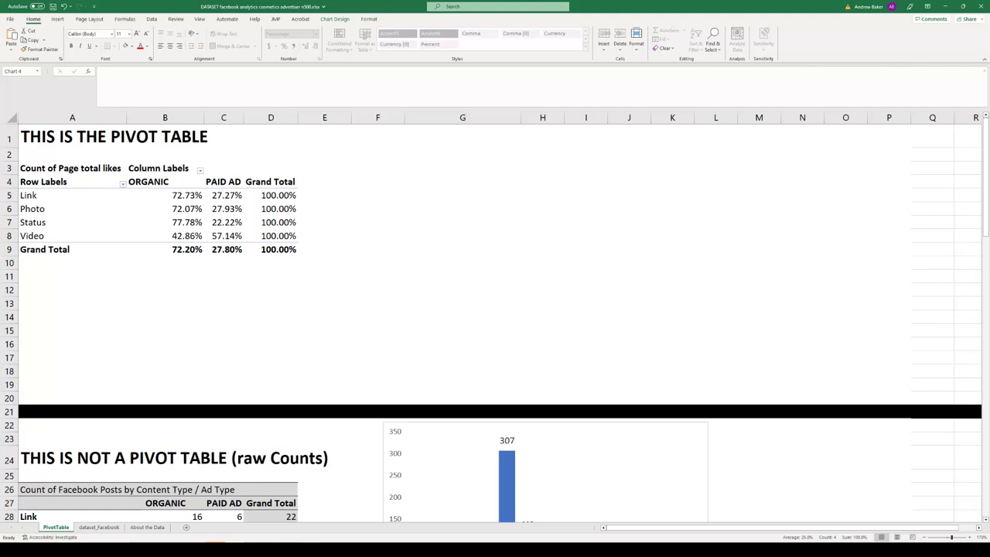
pyautogui.moveTo(310, 549)
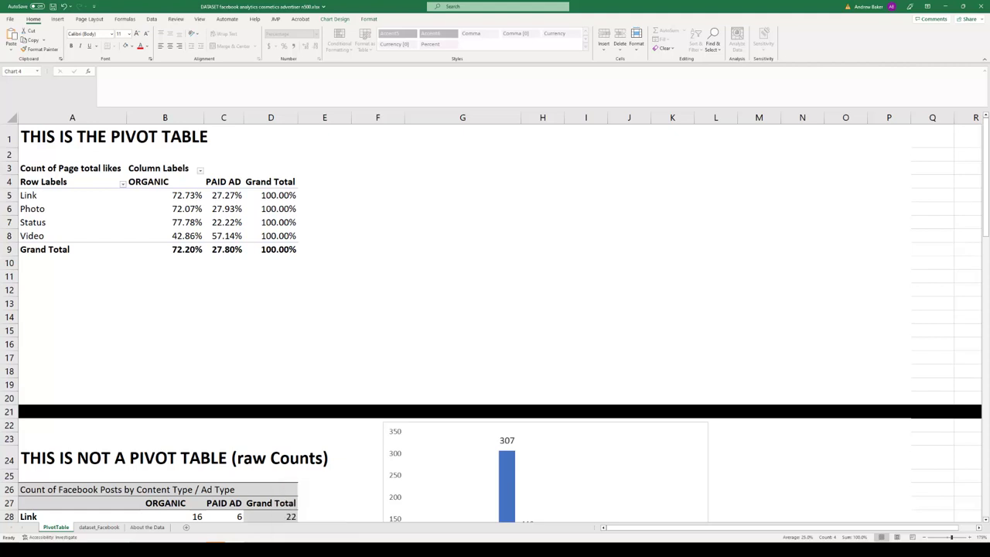